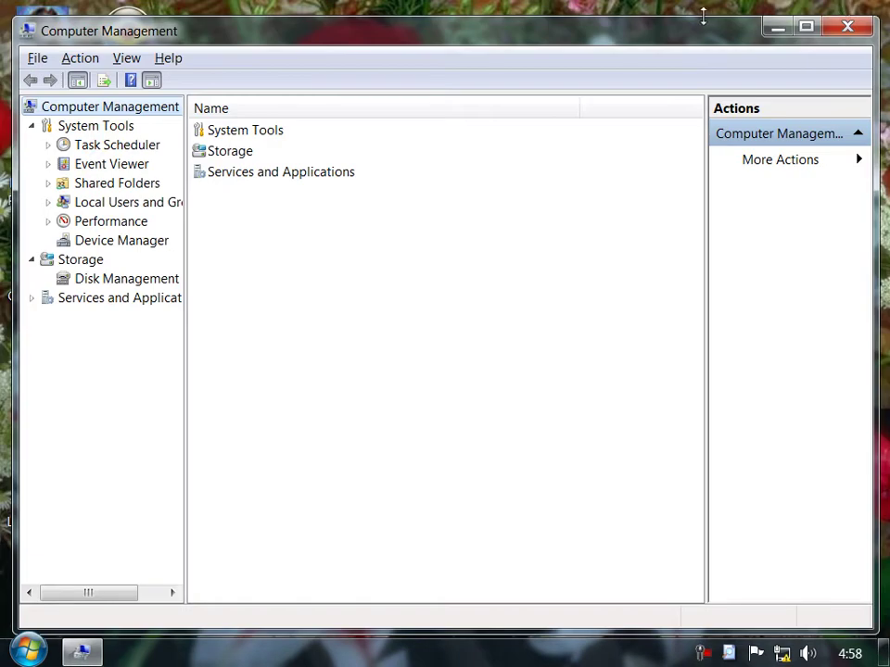
Step: Open Disk Management and start a new simple volume in the 48.83 GB unallocated space on Disk 0
left_click(799, 30)
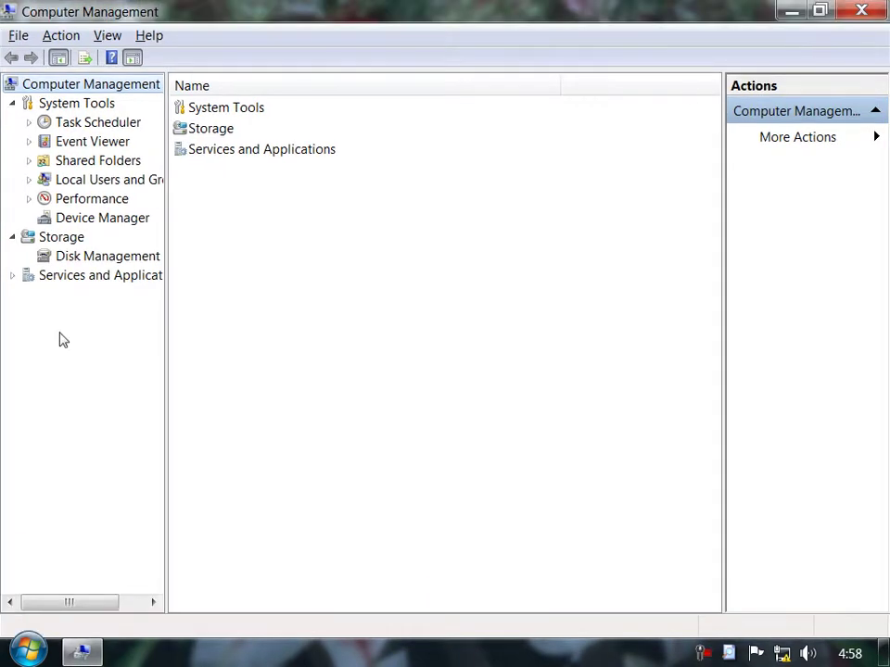
left_click(115, 266)
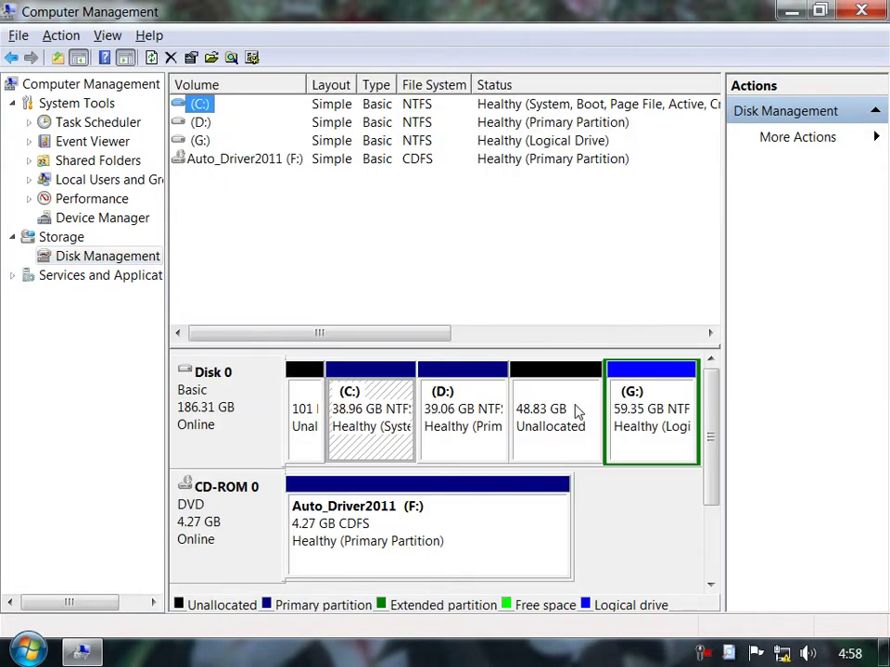
left_click(573, 416)
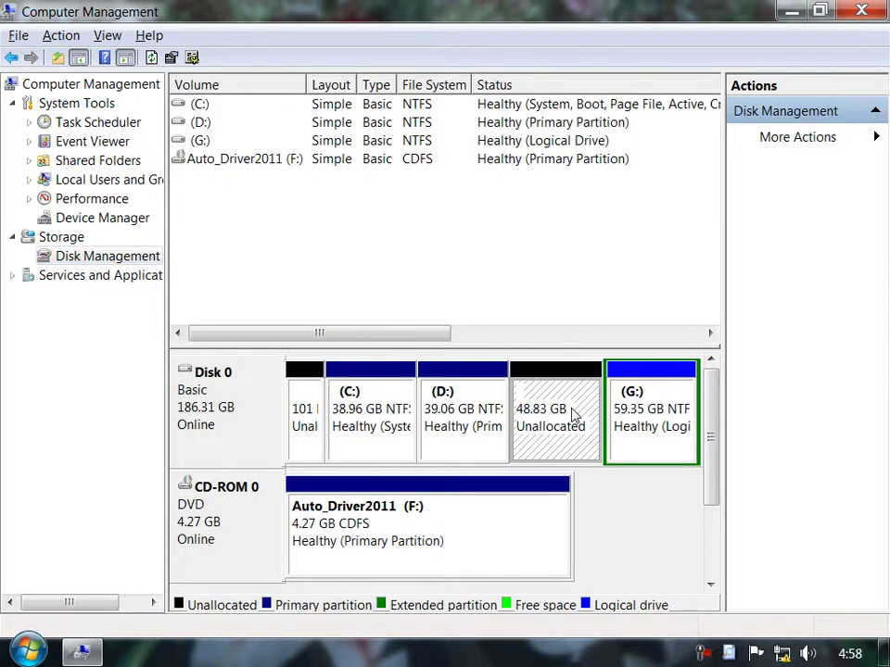
right_click(562, 417)
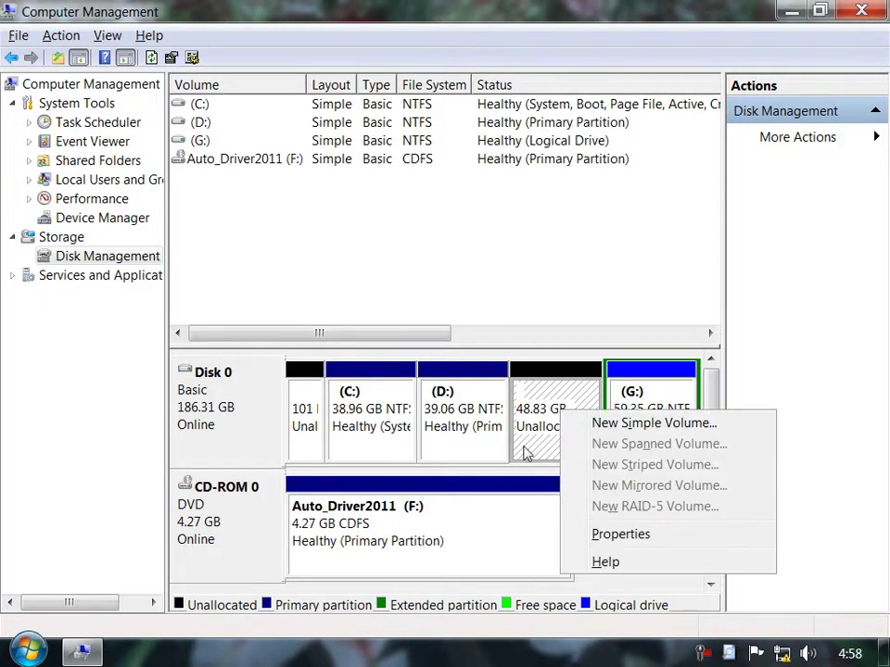
left_click(531, 450)
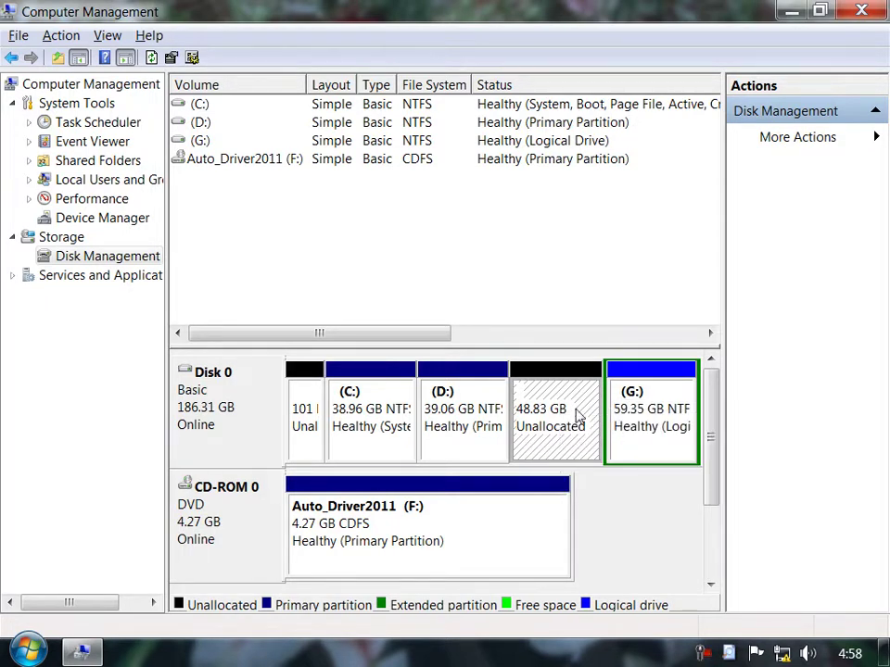
right_click(576, 416)
left_click(603, 421)
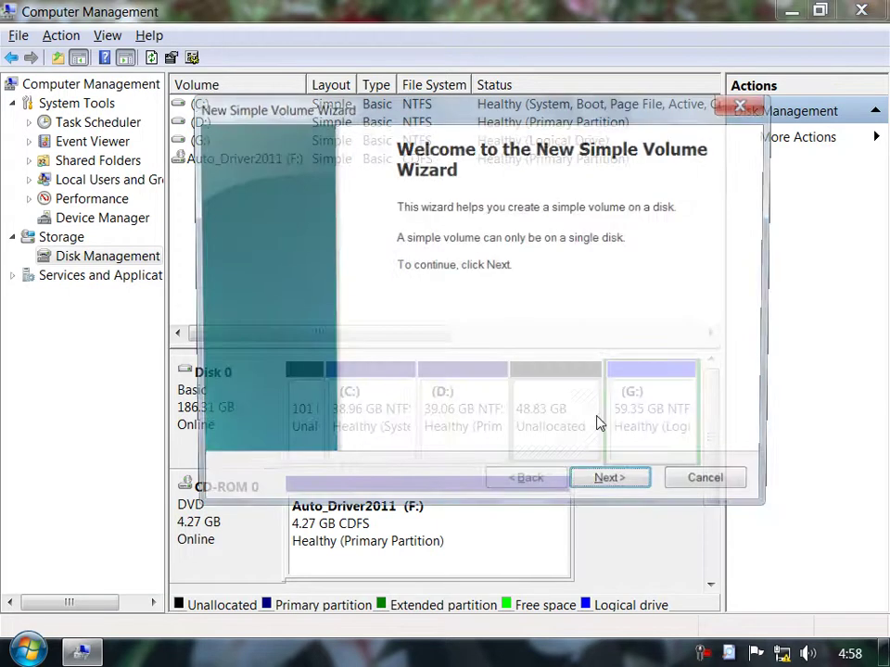
left_click(614, 486)
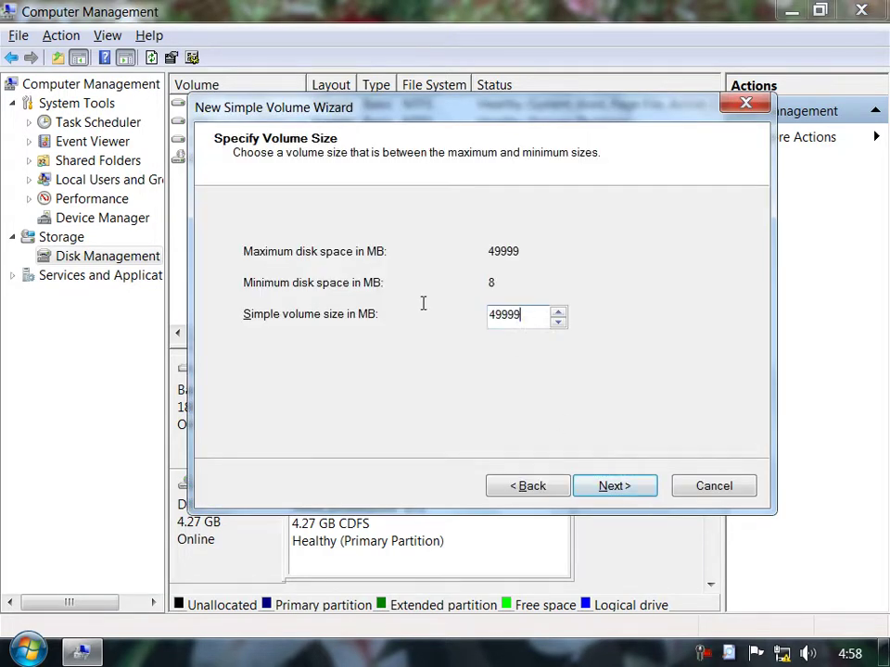
Step: Set the simple volume size to 20000 MB and assign drive letter E
type("2")
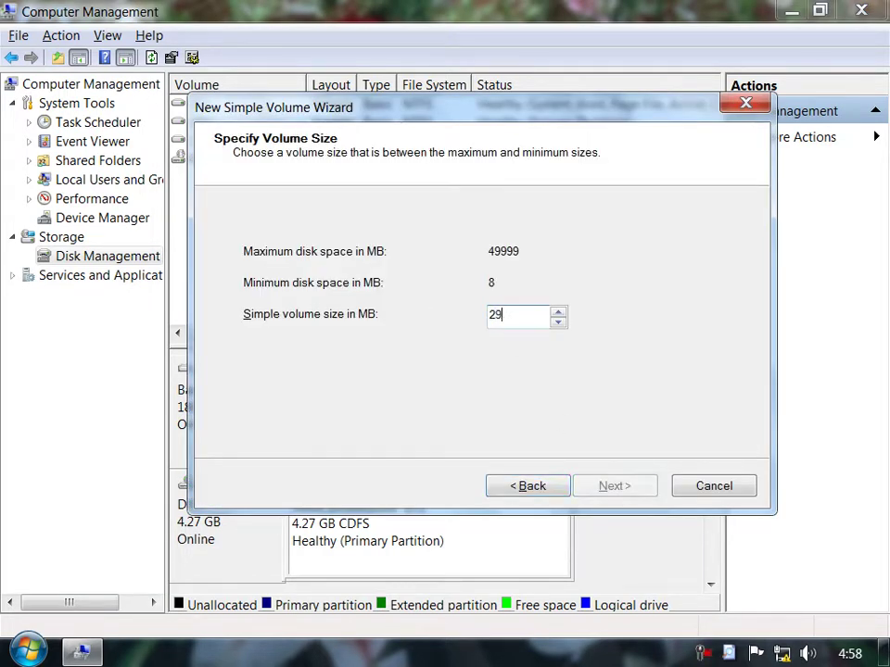
type("0000")
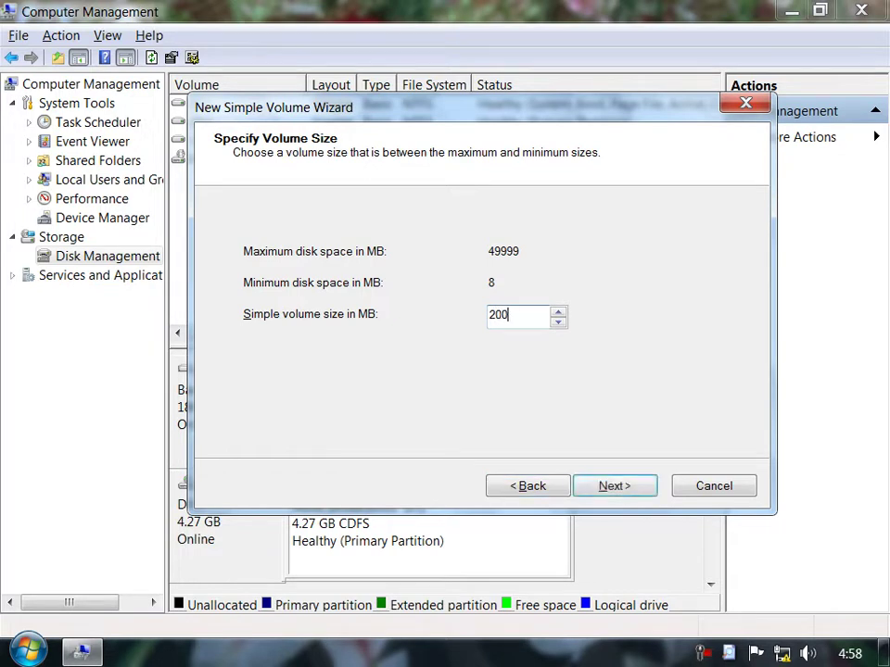
left_click(601, 486)
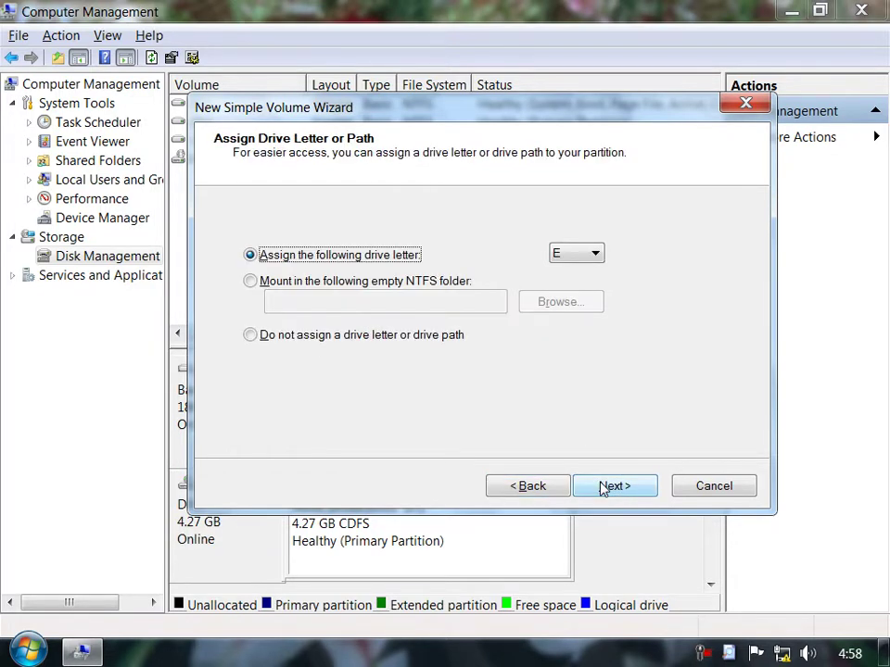
left_click(592, 255)
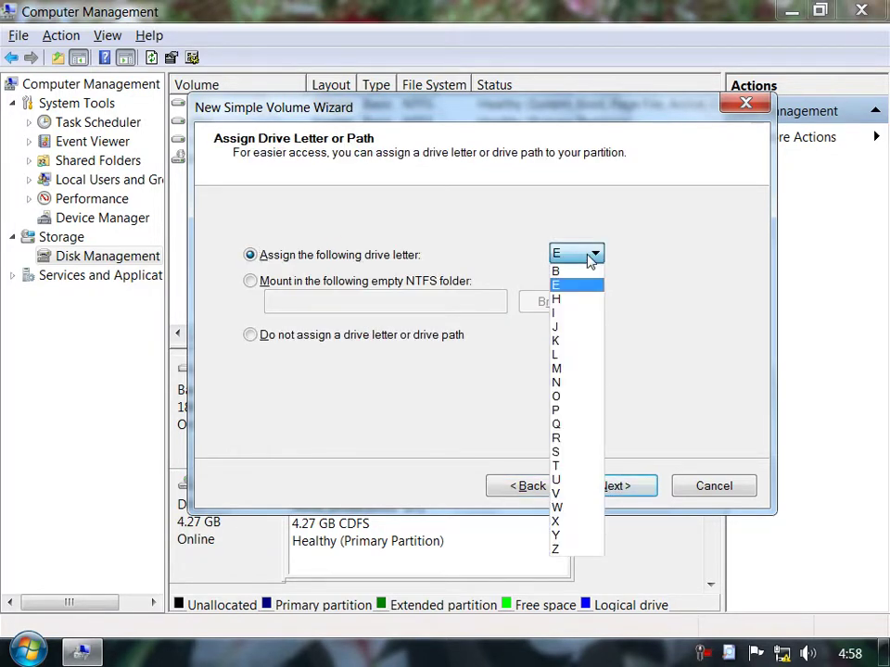
left_click(589, 260)
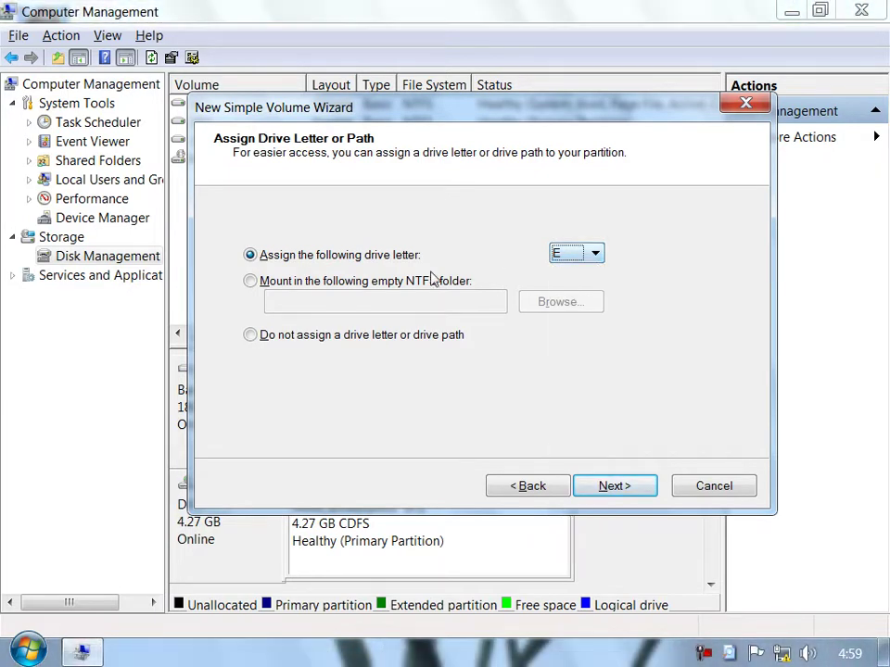
left_click(630, 487)
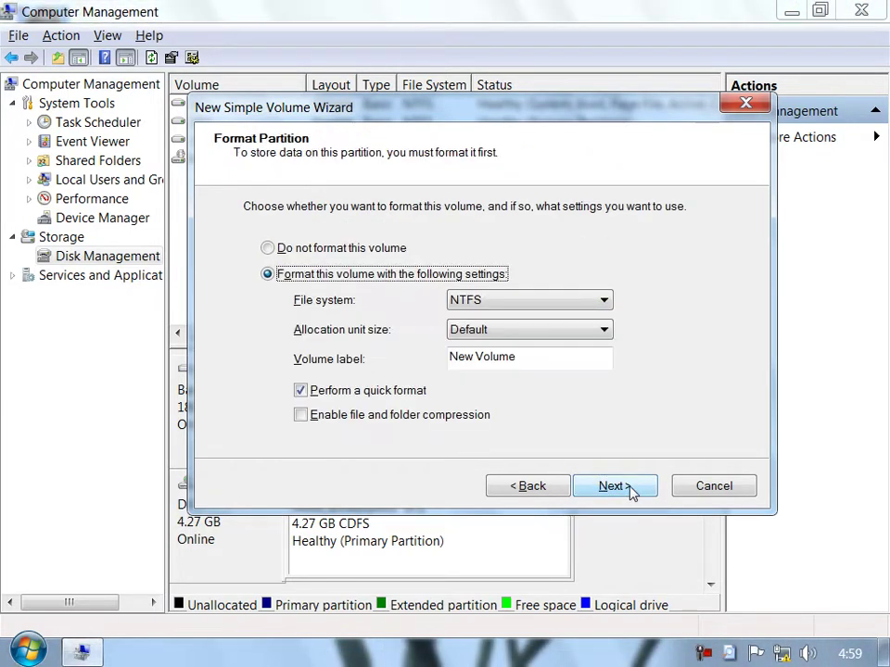
left_click(332, 251)
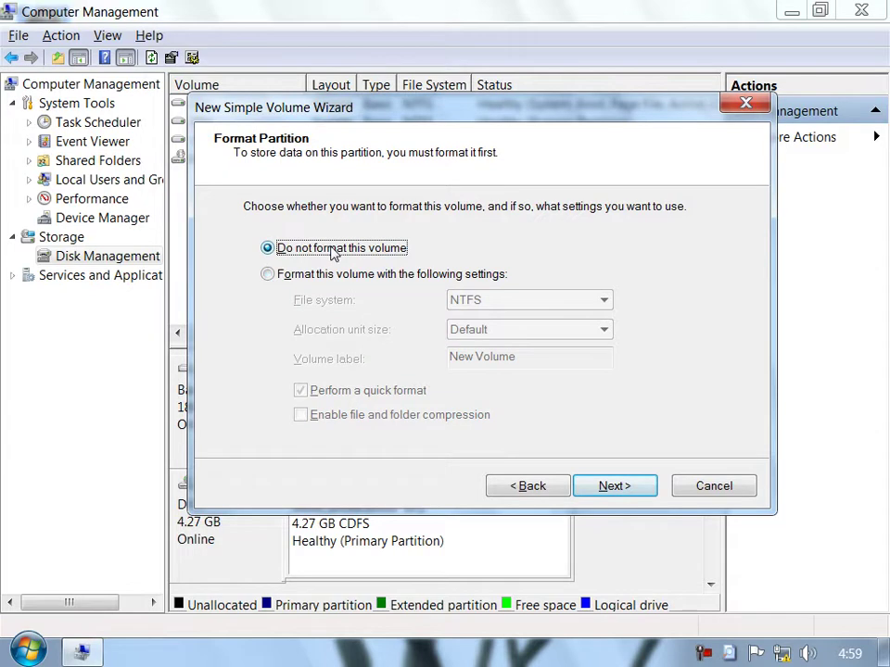
left_click(322, 273)
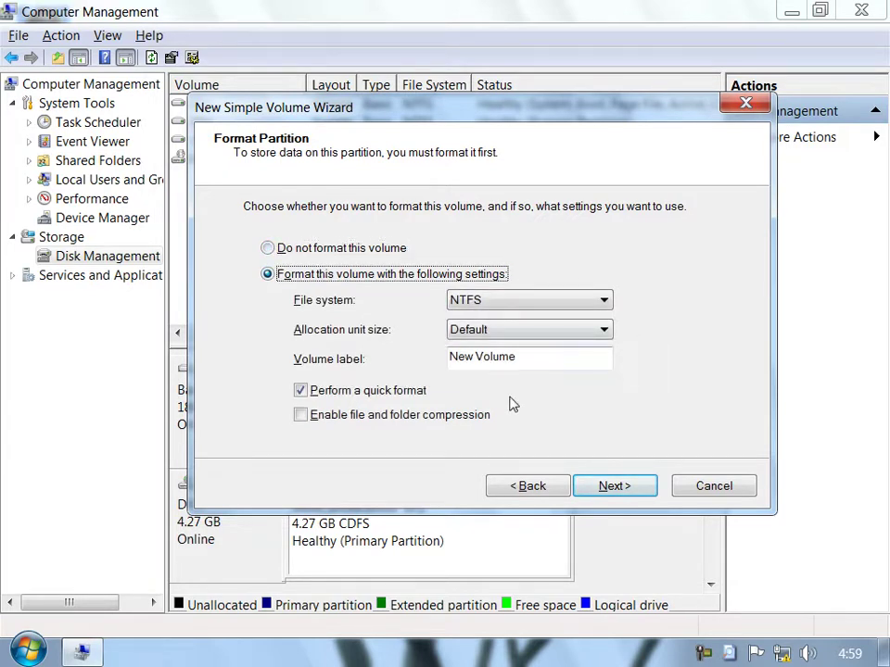
left_click(499, 304)
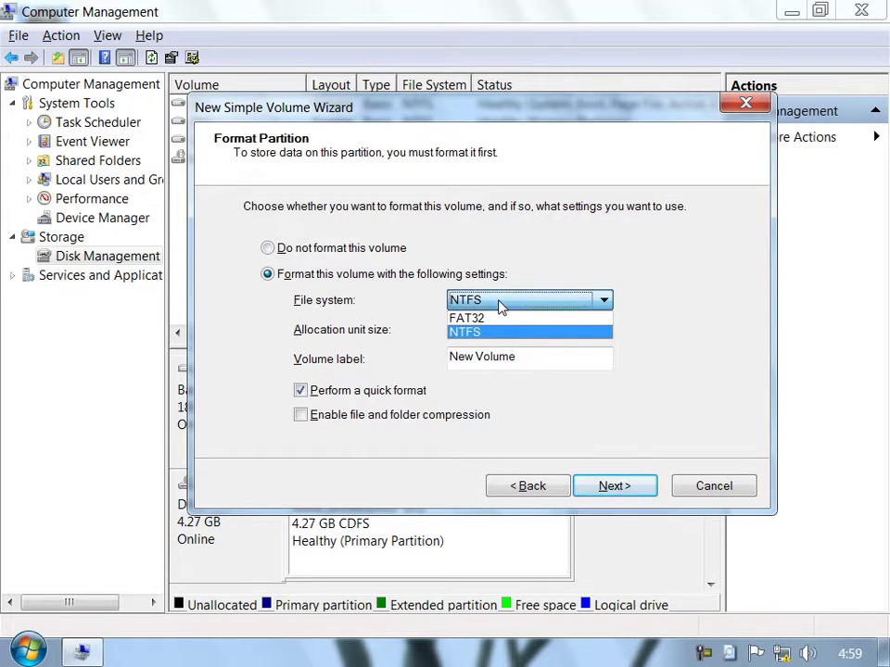
left_click(478, 331)
Step: Choose not to format the volume and finish creating the partition
left_click(330, 250)
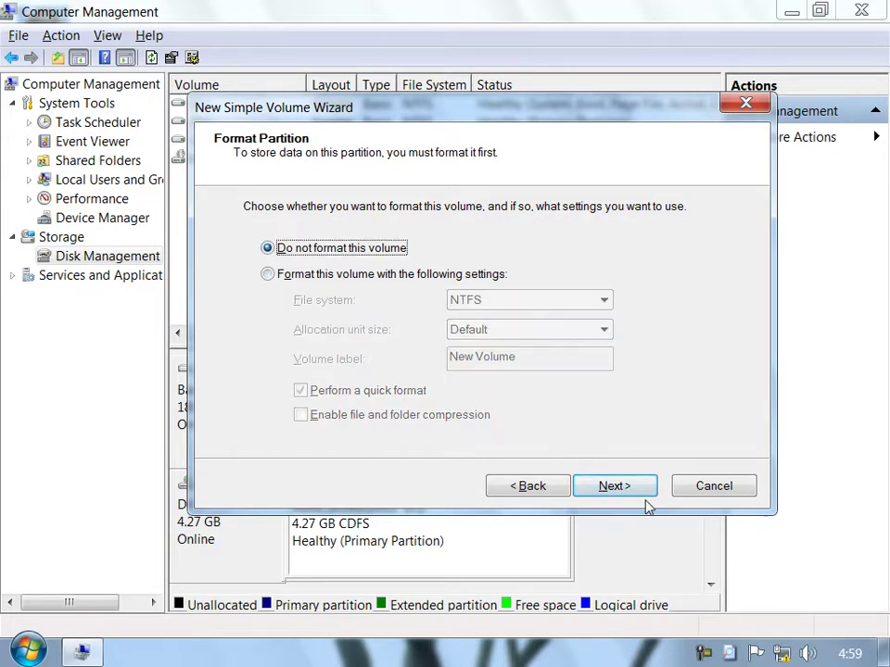
left_click(619, 486)
left_click(617, 483)
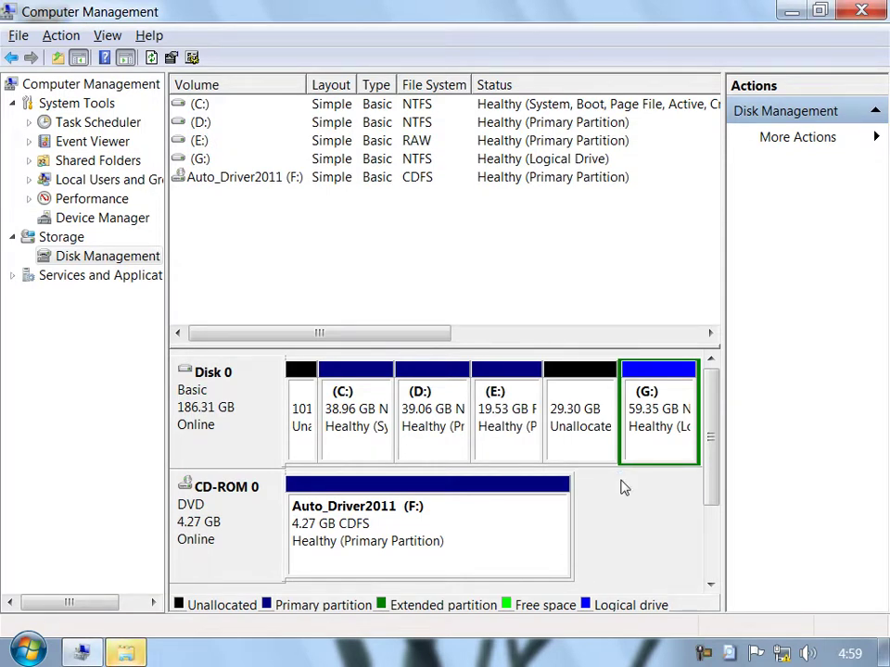
Step: Quick format the E: partition as NTFS with default allocation unit size and the label New Volume
left_click(513, 422)
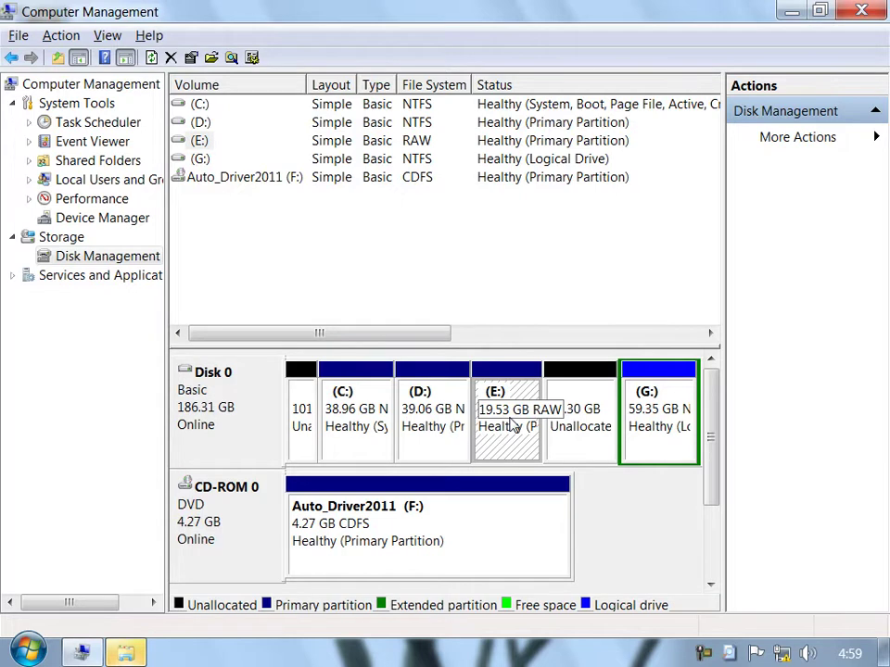
right_click(513, 423)
left_click(520, 260)
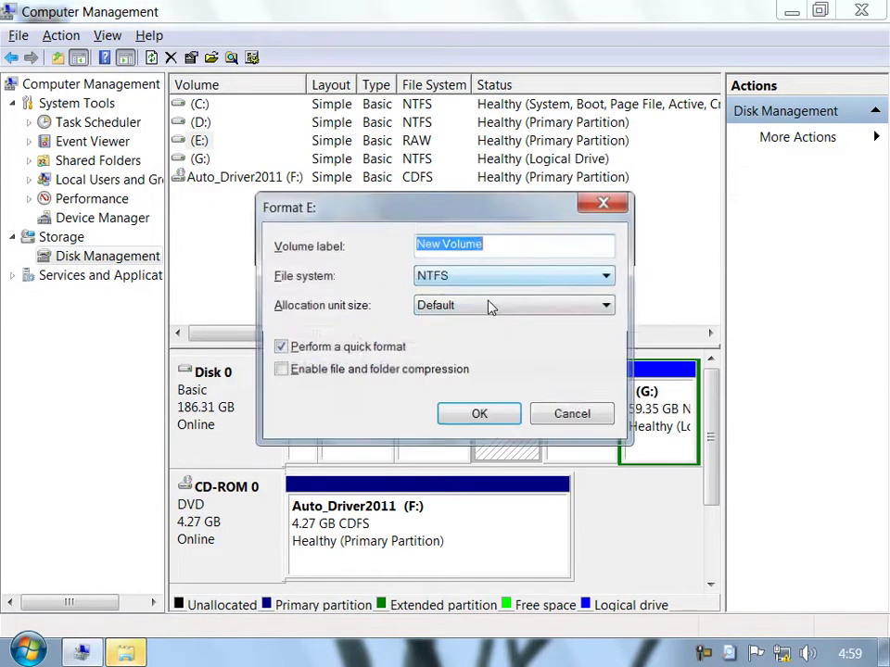
left_click(487, 415)
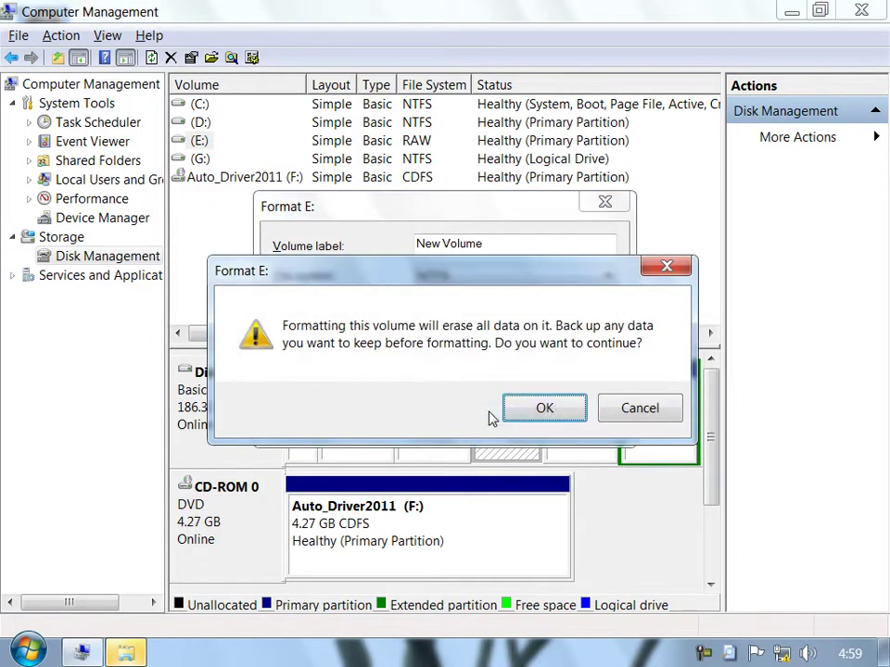
left_click(545, 406)
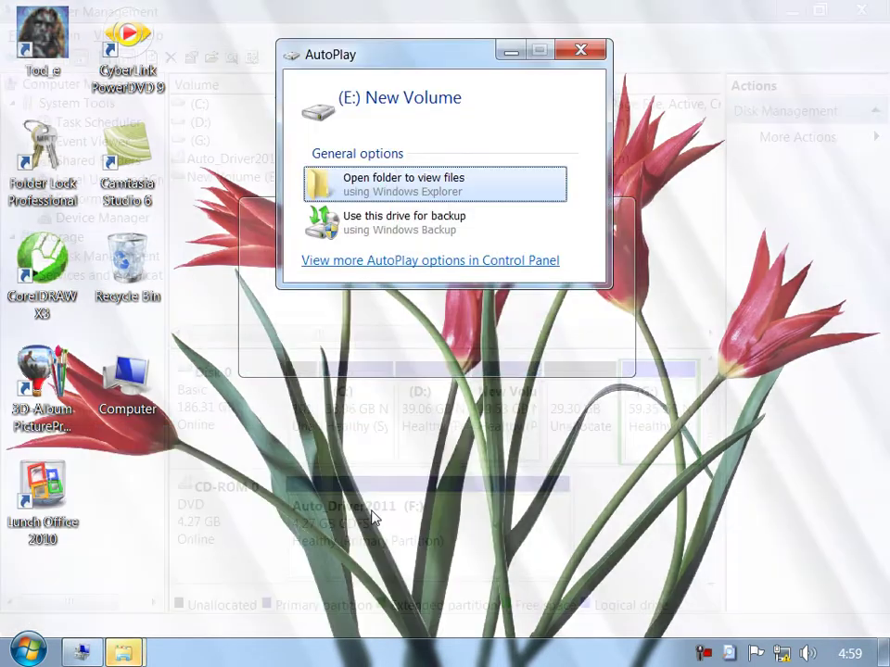
Step: Dismiss the AutoPlay prompt for drive E and check the new drive in the Computer window
left_click(370, 520)
left_click(583, 54)
left_click(791, 13)
left_click(589, 352)
left_click(127, 380)
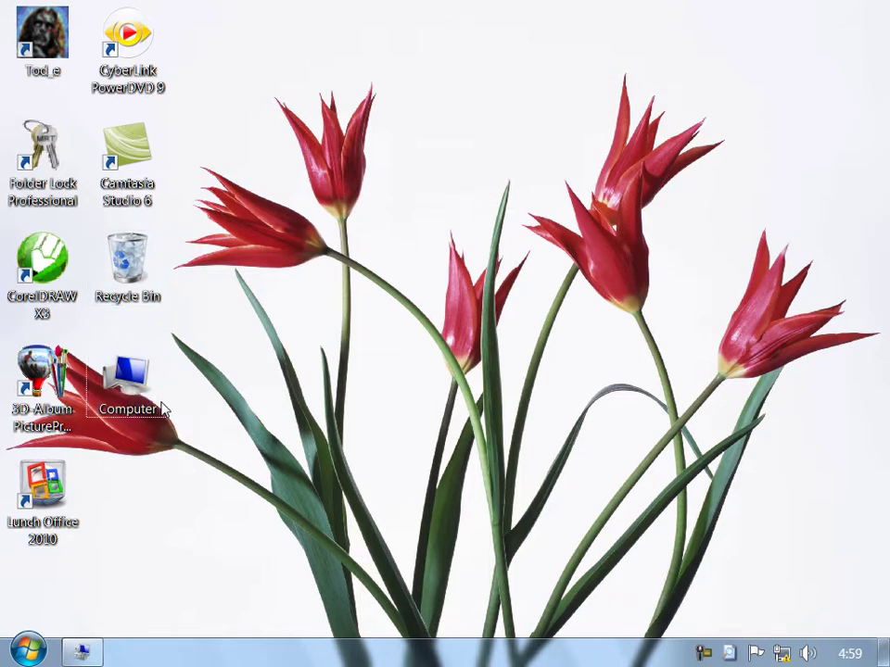
double_click(122, 380)
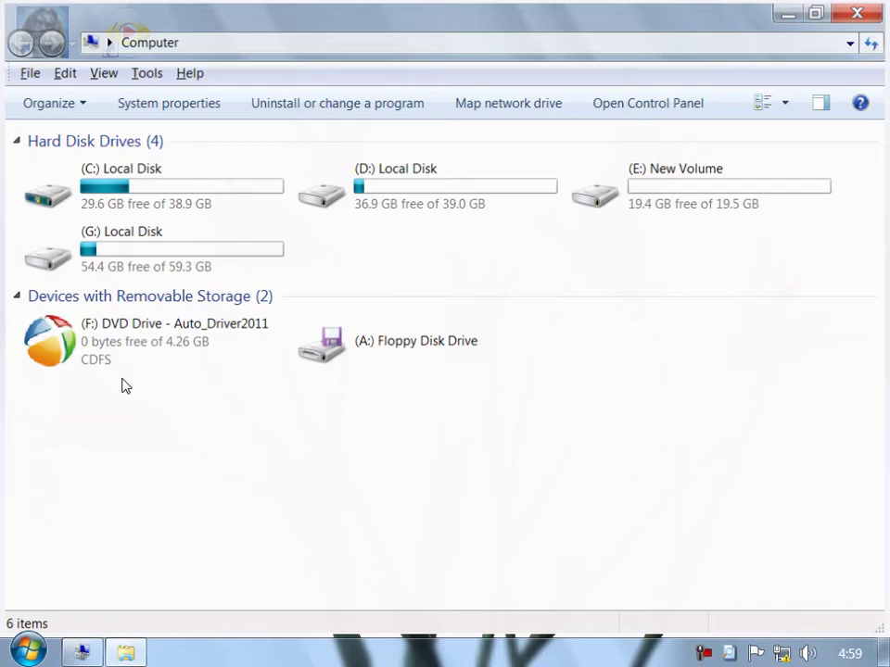
left_click(728, 178)
left_click(860, 15)
Step: Return to Computer Management and start a new simple volume of 20000 MB in the 29.30 GB unallocated space
left_click(81, 652)
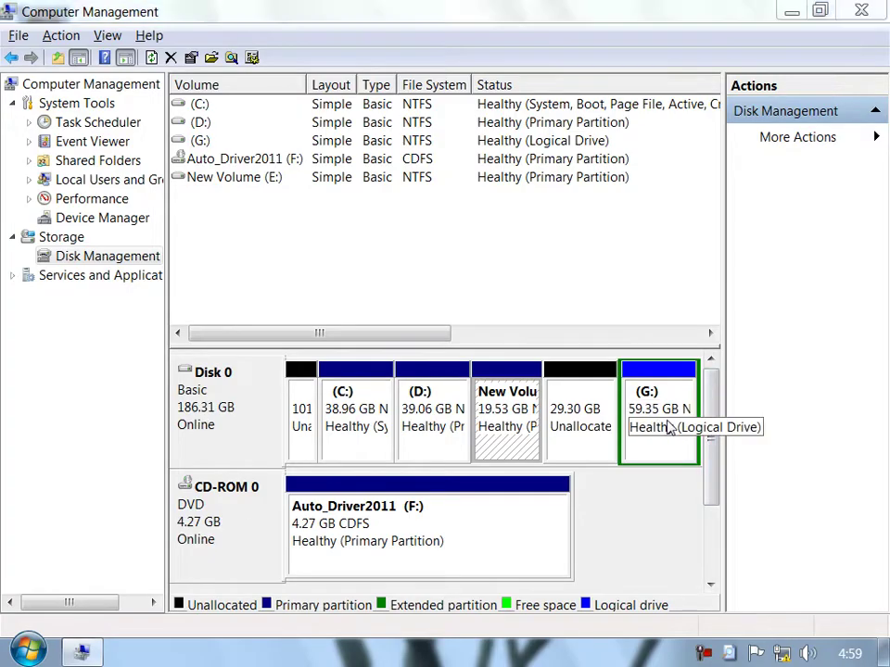
right_click(629, 422)
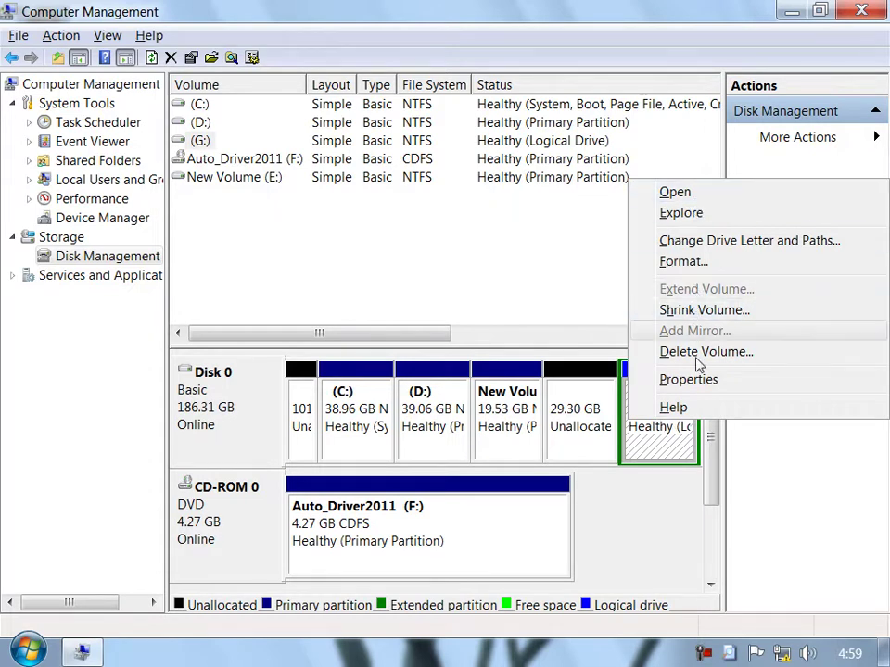
left_click(605, 448)
right_click(605, 449)
left_click(695, 458)
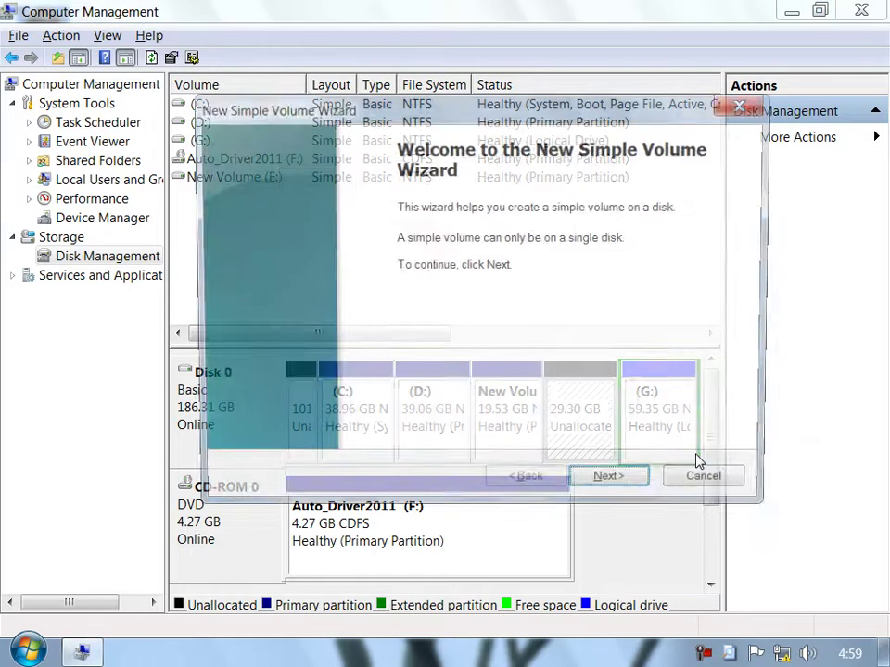
left_click(611, 484)
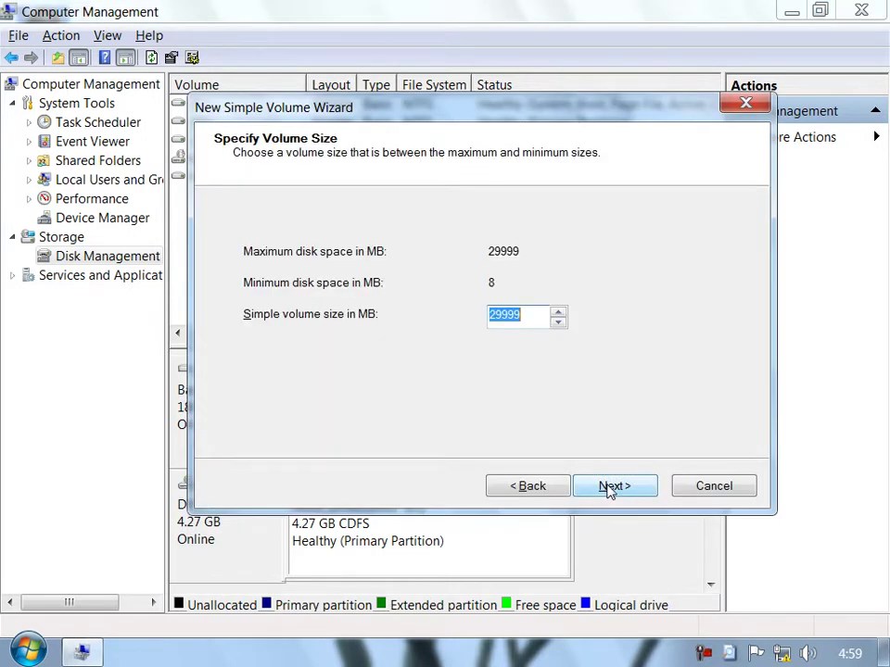
type("2")
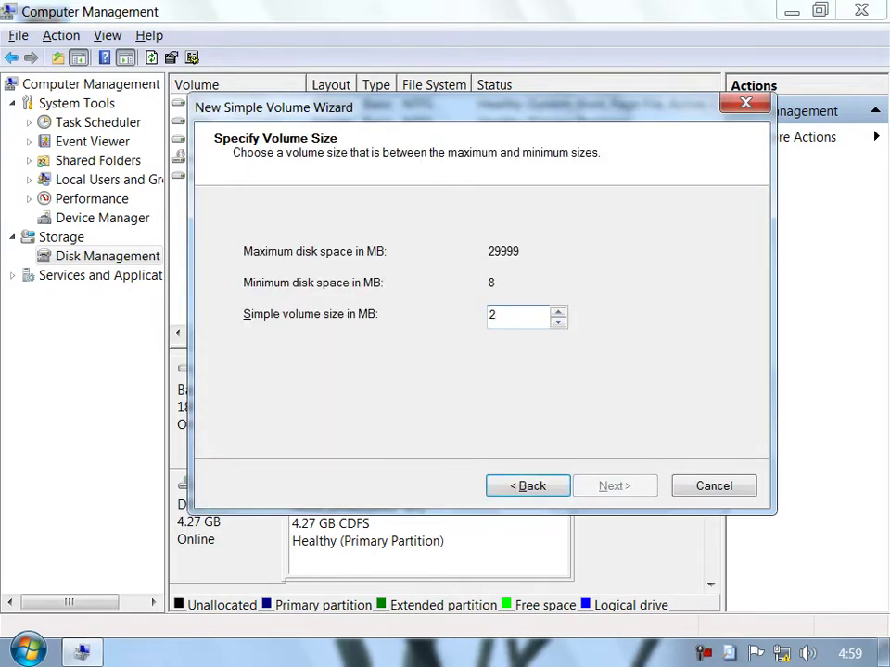
type("0000")
left_click(612, 486)
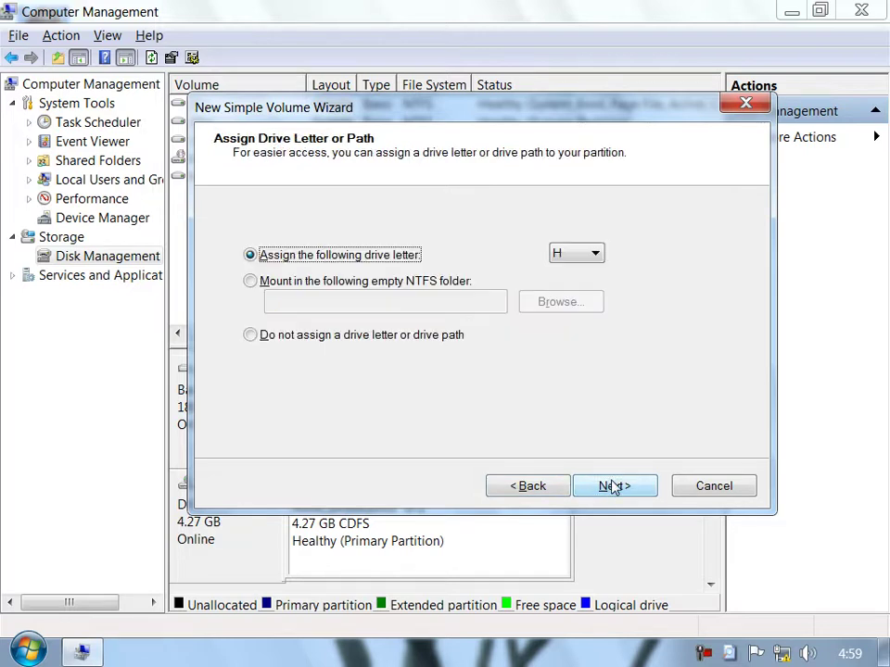
Step: Review the available drive letters, and browse the drive paths for mounting the volume in an empty NTFS folder
left_click(568, 252)
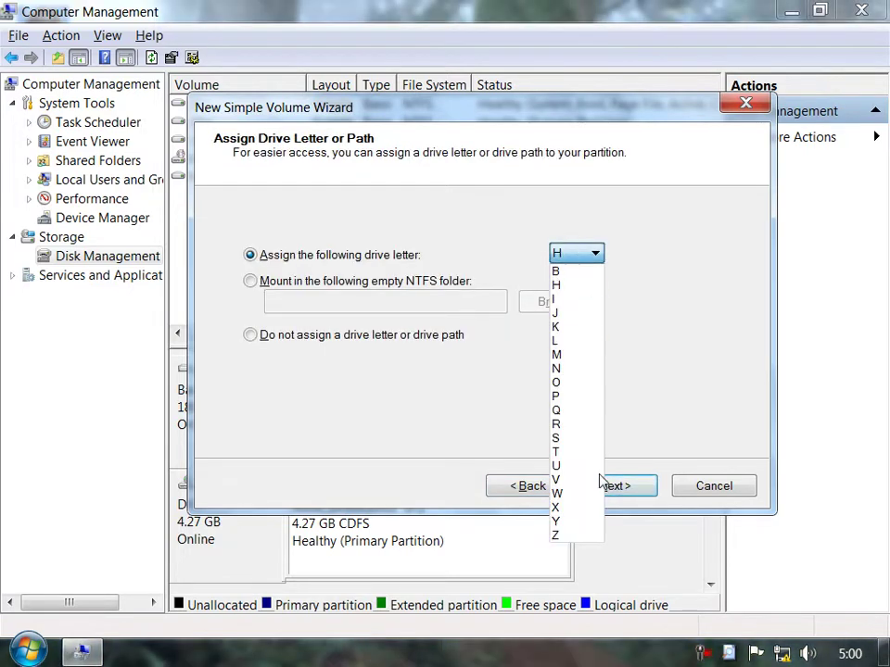
left_click(716, 282)
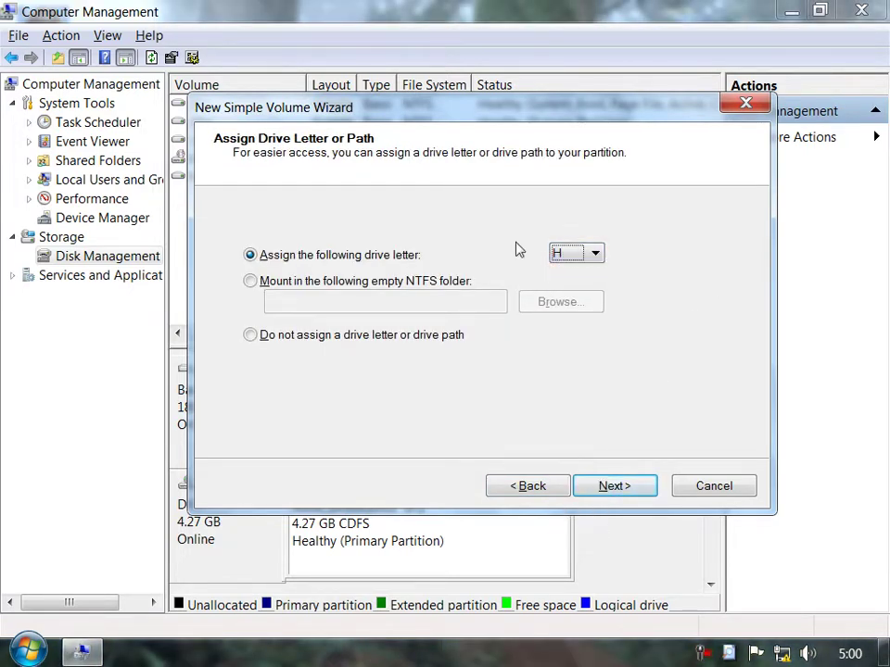
left_click(329, 282)
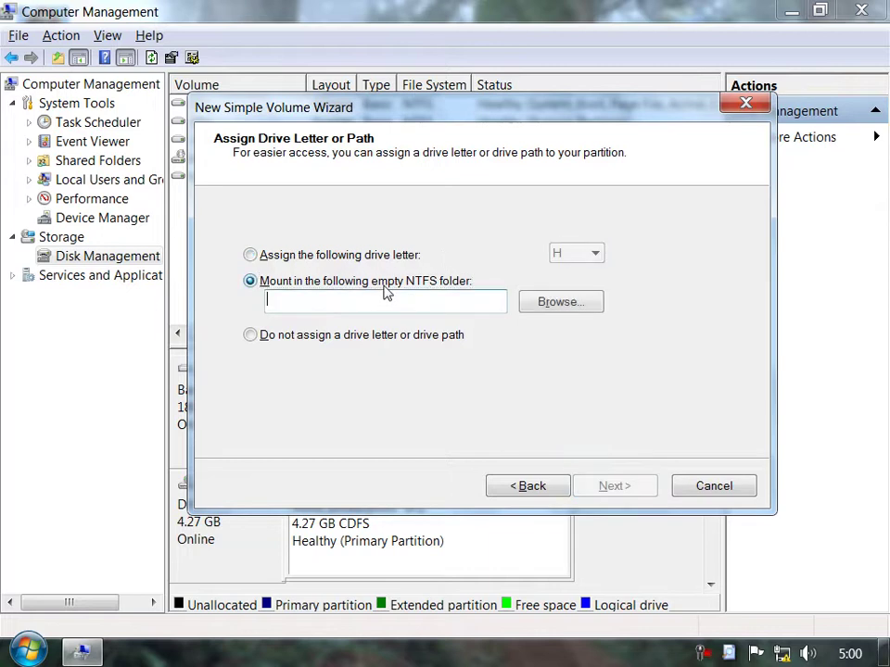
left_click(576, 305)
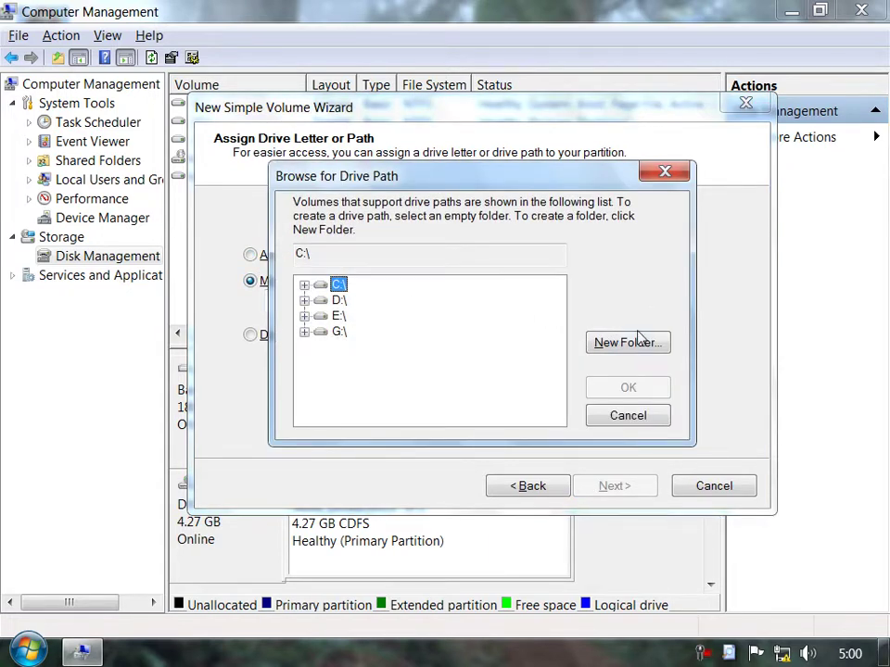
left_click(628, 415)
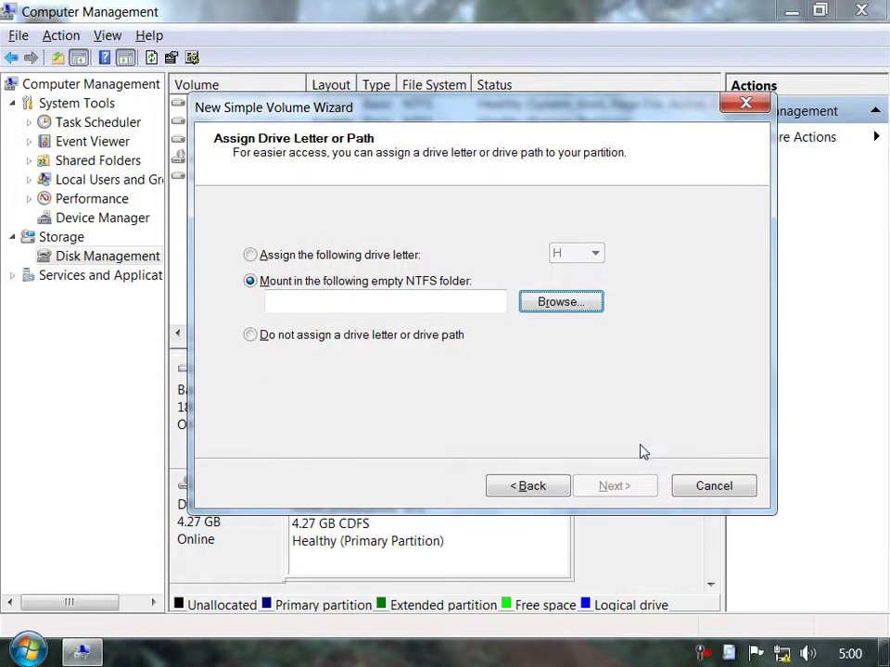
Step: Try to create the new simple volume with drive letter H and without formatting it
left_click(345, 255)
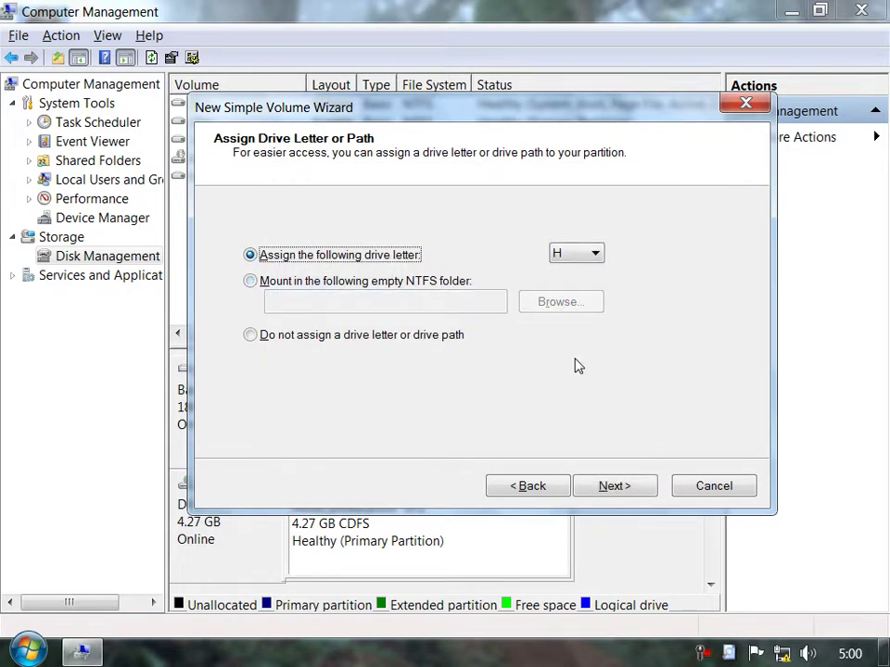
left_click(607, 484)
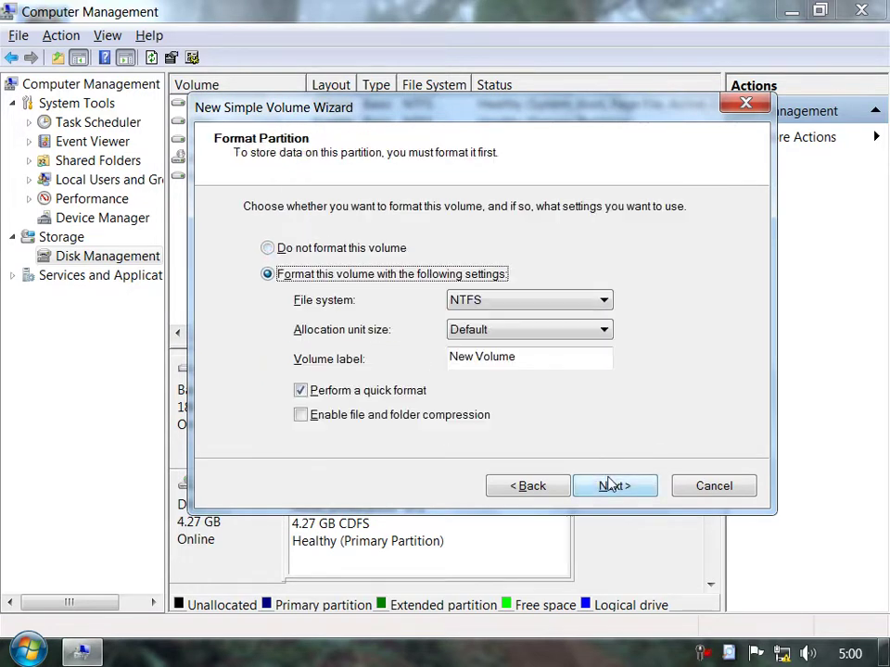
left_click(371, 248)
left_click(607, 485)
left_click(612, 484)
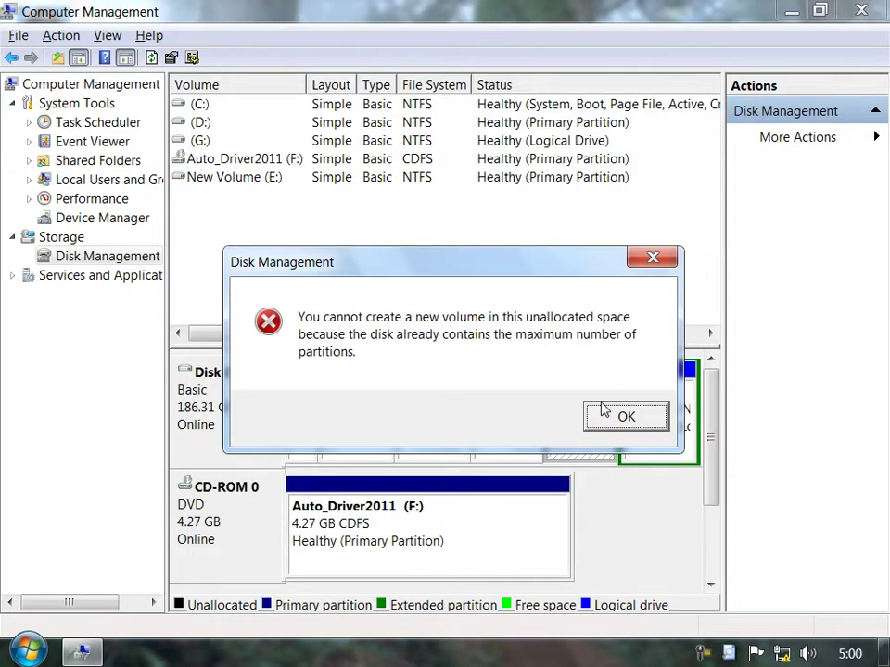
left_click(613, 429)
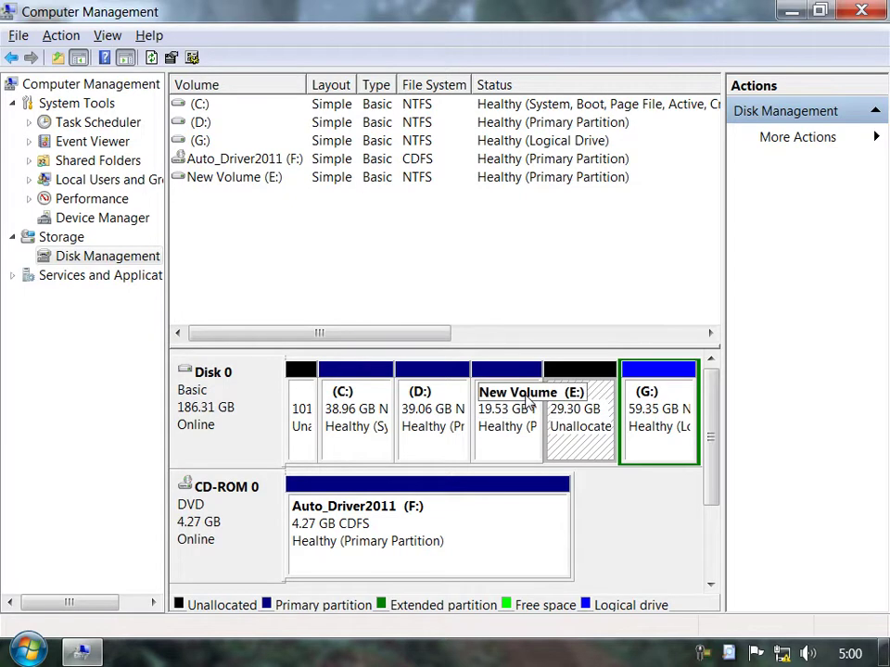
Step: Delete the New Volume (E:) partition on Disk 0
right_click(487, 413)
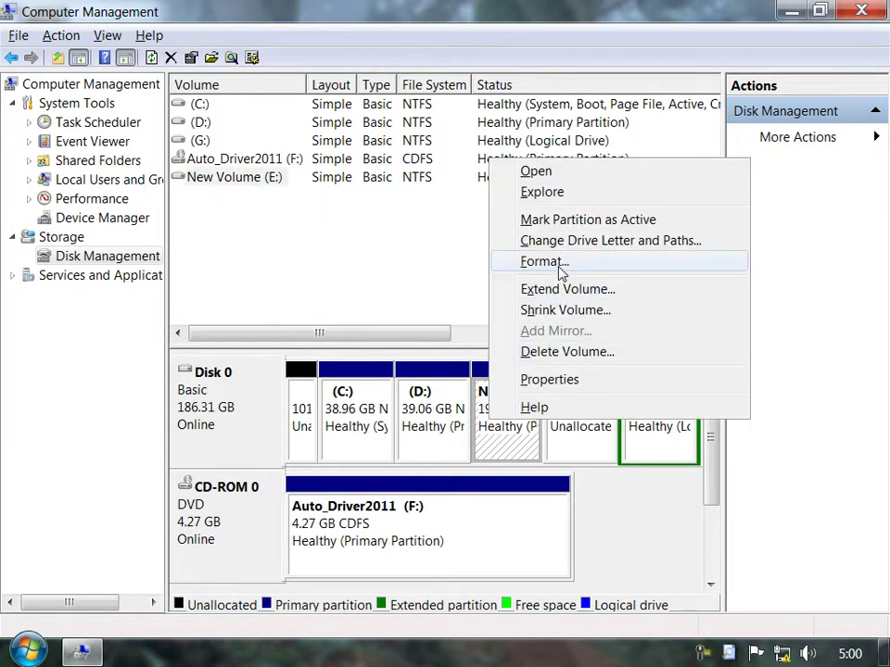
left_click(567, 353)
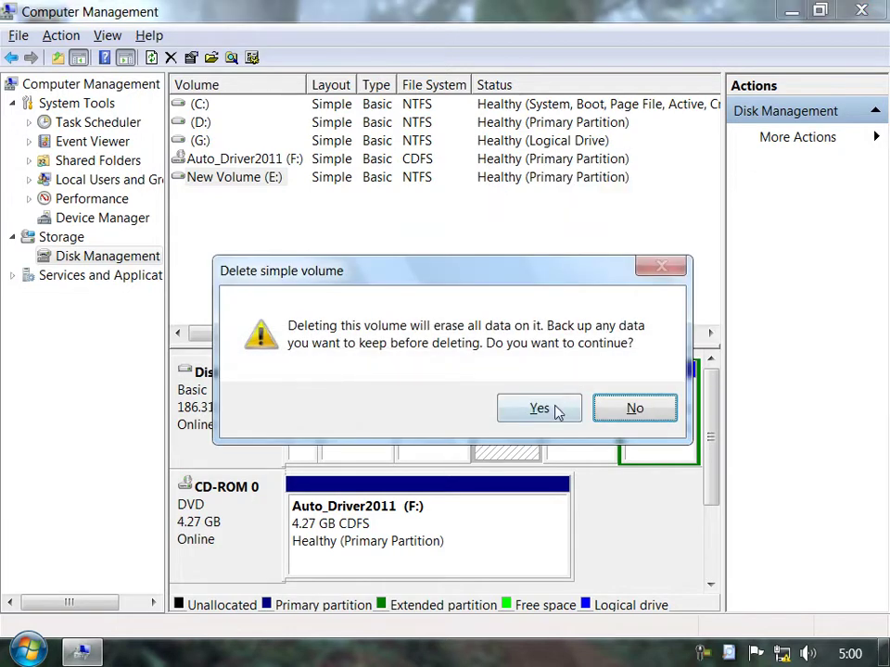
left_click(558, 405)
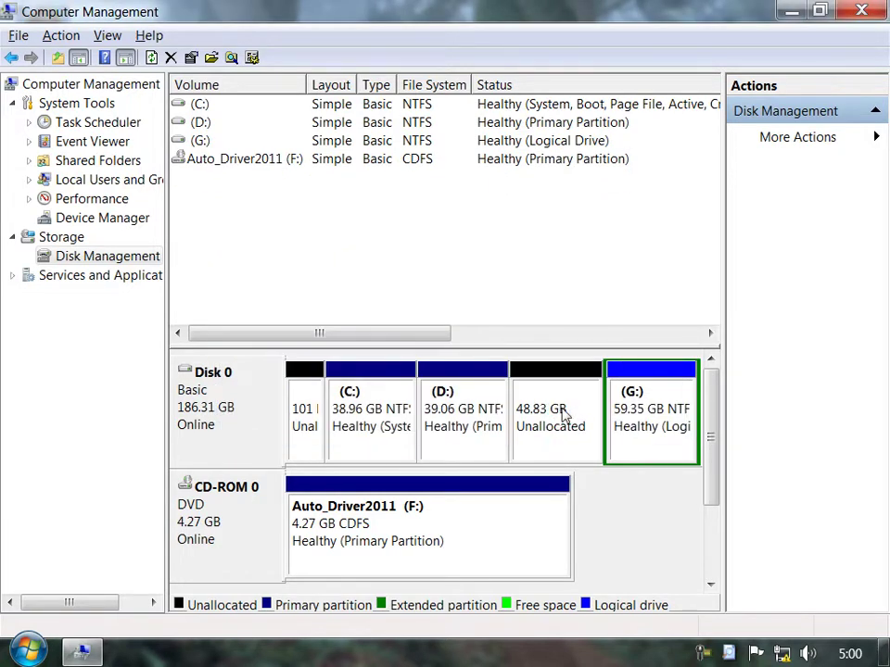
Step: Create an unformatted 49999 MB simple volume with drive letter E in the 48.83 GB unallocated space on Disk 0
right_click(562, 410)
left_click(596, 423)
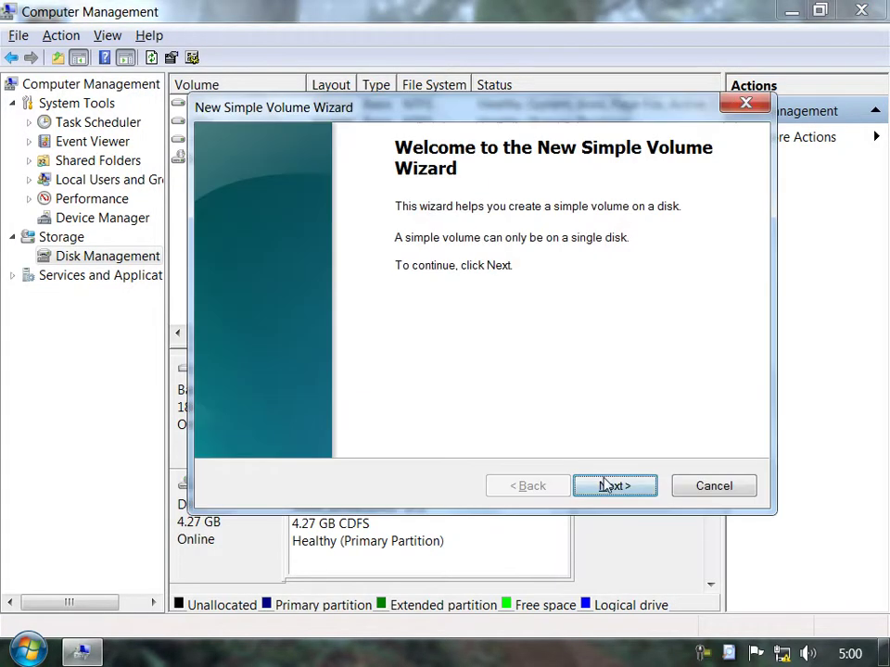
left_click(605, 485)
left_click(607, 487)
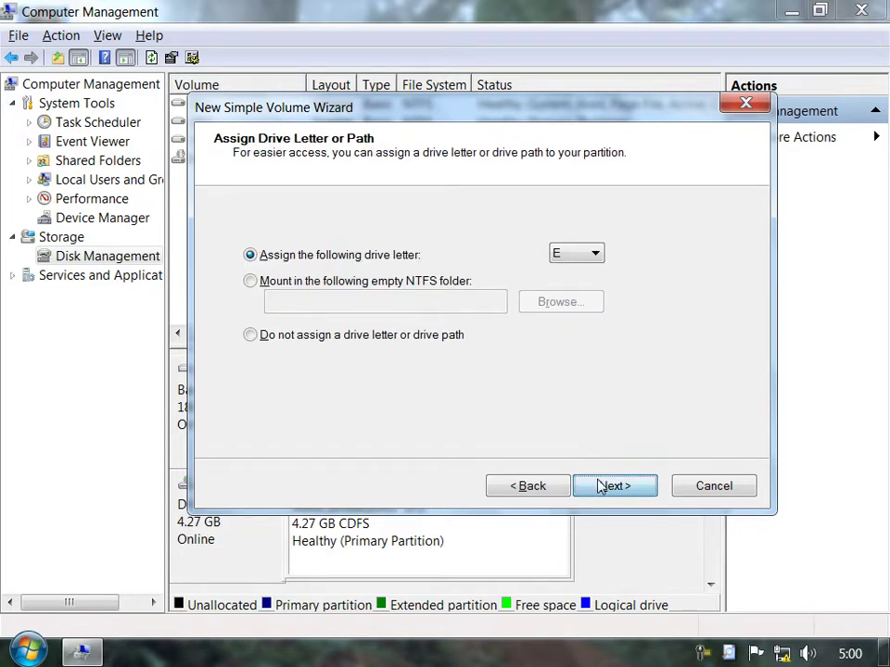
left_click(598, 485)
left_click(269, 246)
left_click(651, 496)
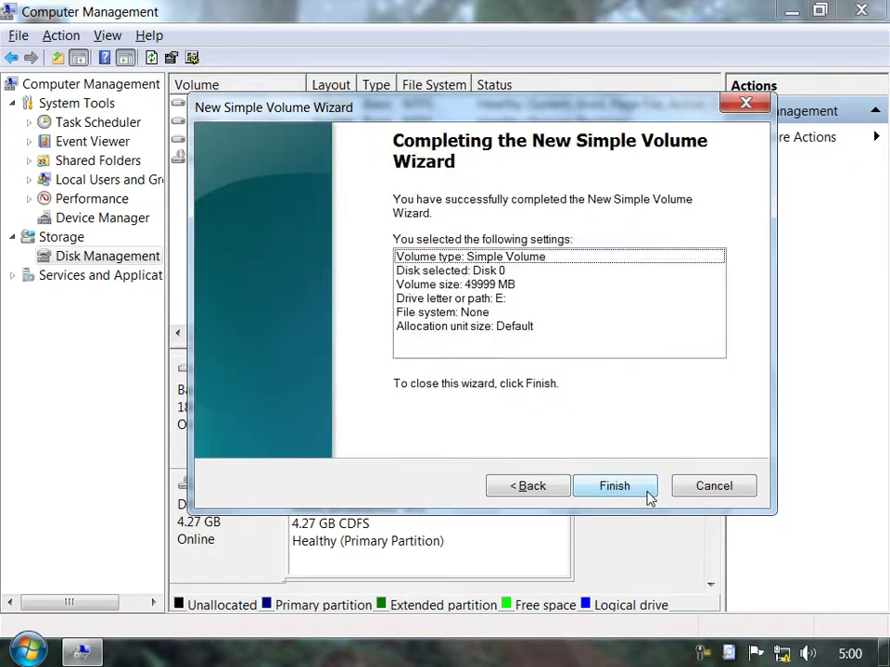
left_click(649, 494)
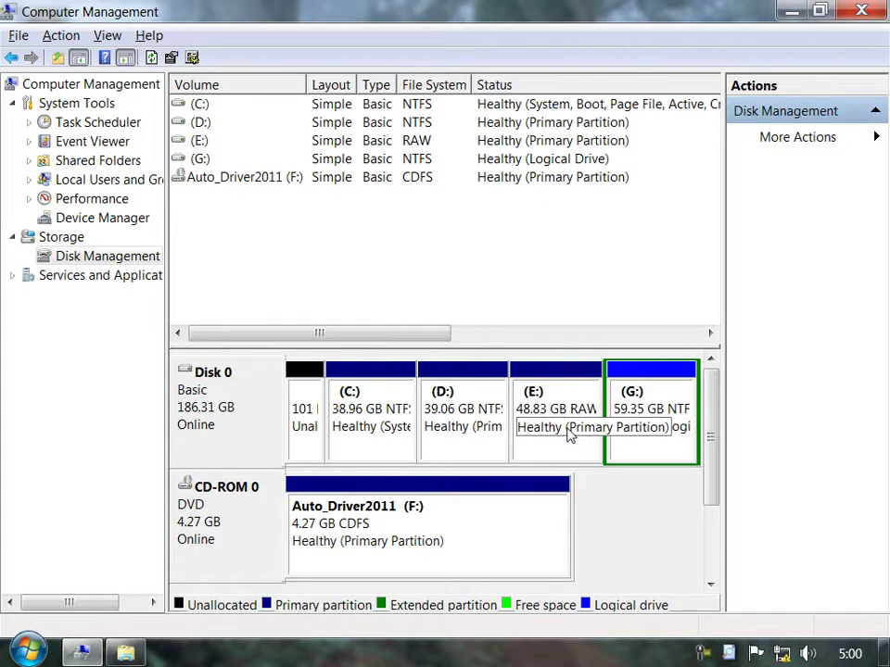
Step: Quick format the E: partition as NTFS with default allocation unit size and the label New Volume
left_click(566, 426)
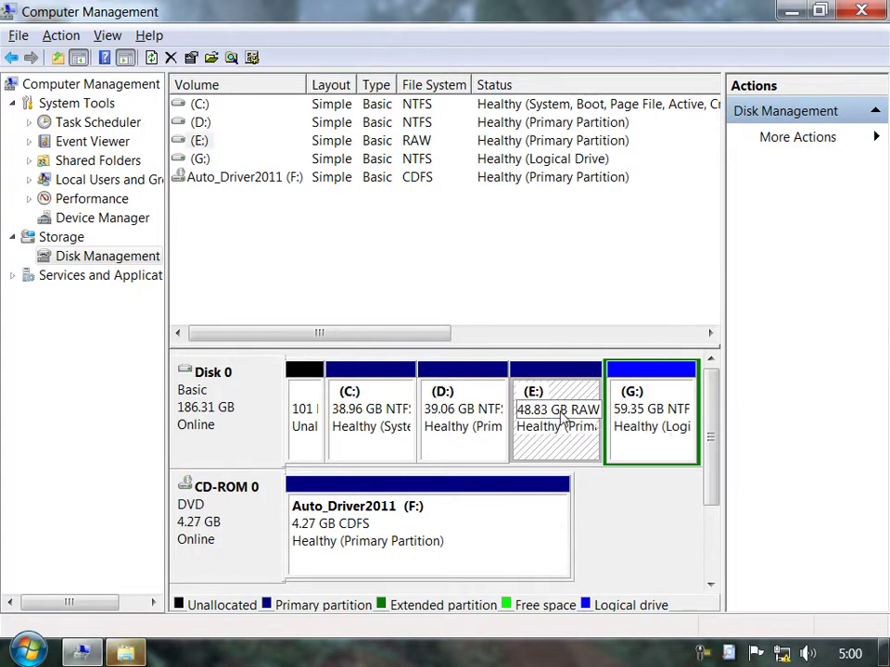
right_click(560, 411)
left_click(615, 247)
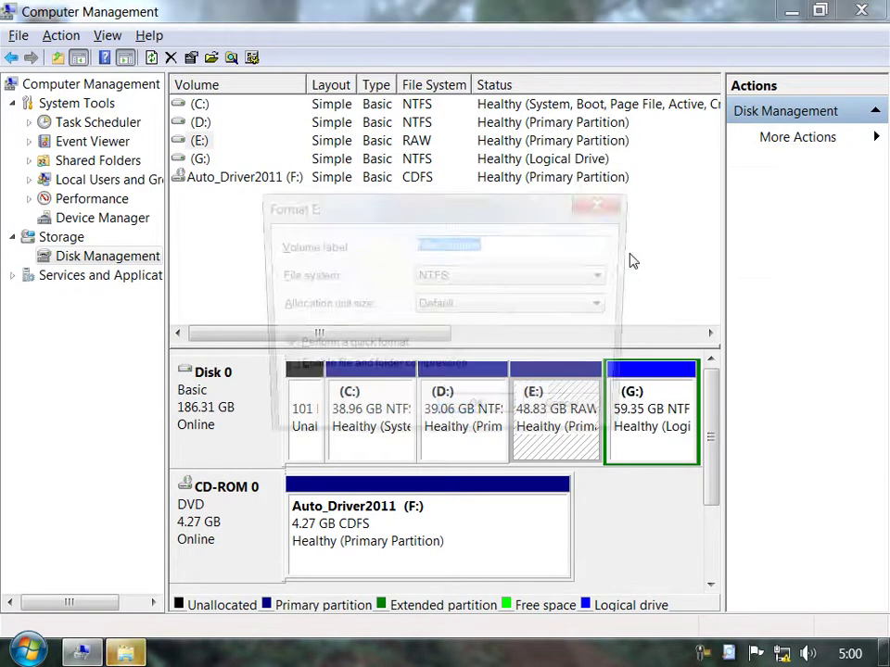
left_click(477, 417)
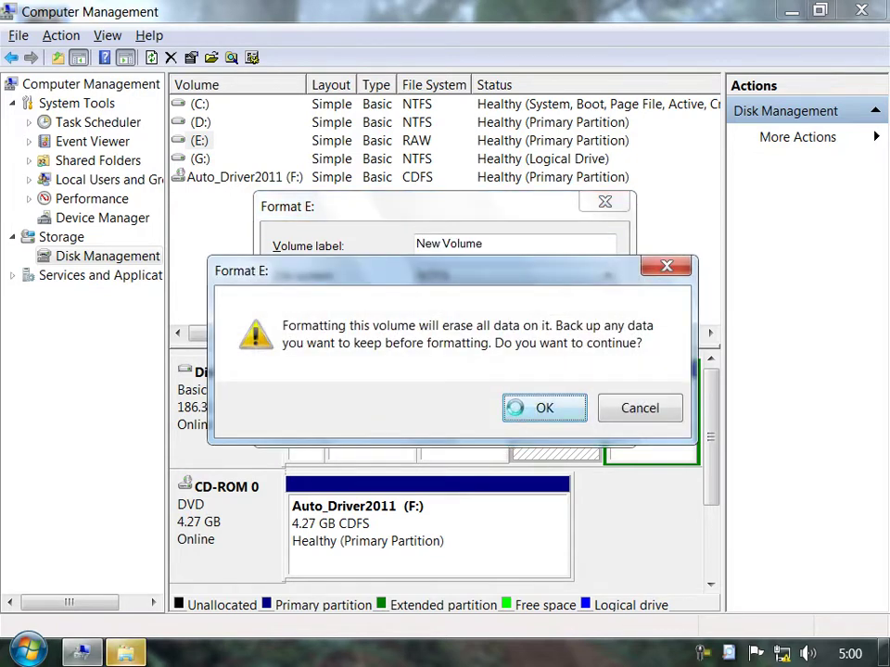
left_click(519, 412)
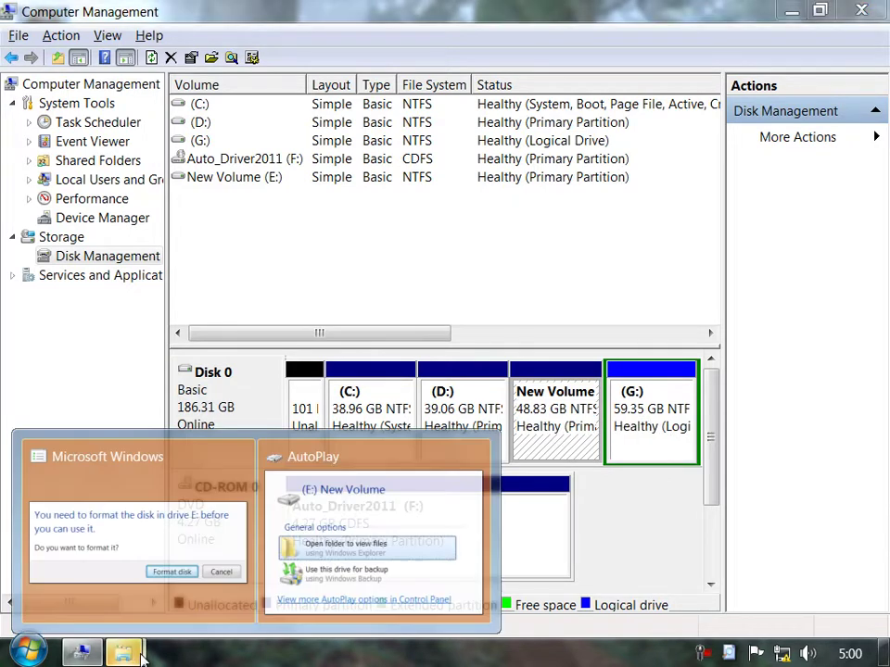
left_click(564, 351)
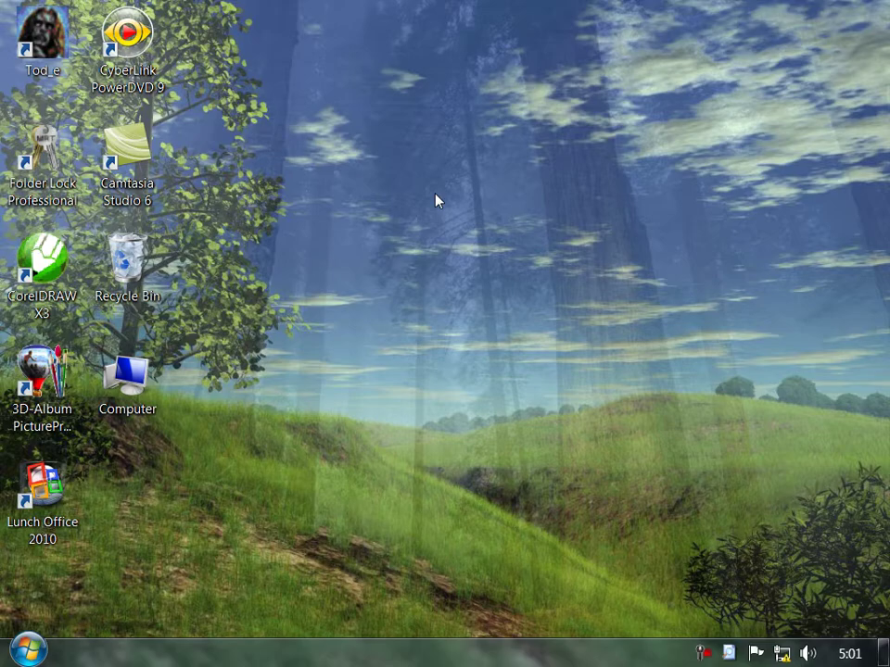
Step: Open Control Panel from the desktop
right_click(437, 202)
left_click(465, 252)
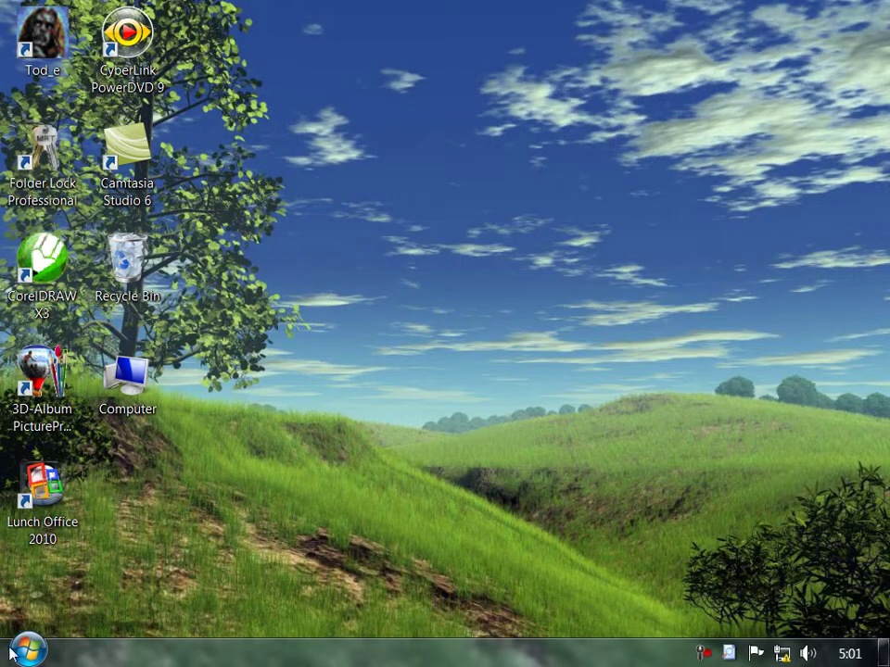
key("super")
left_click(386, 446)
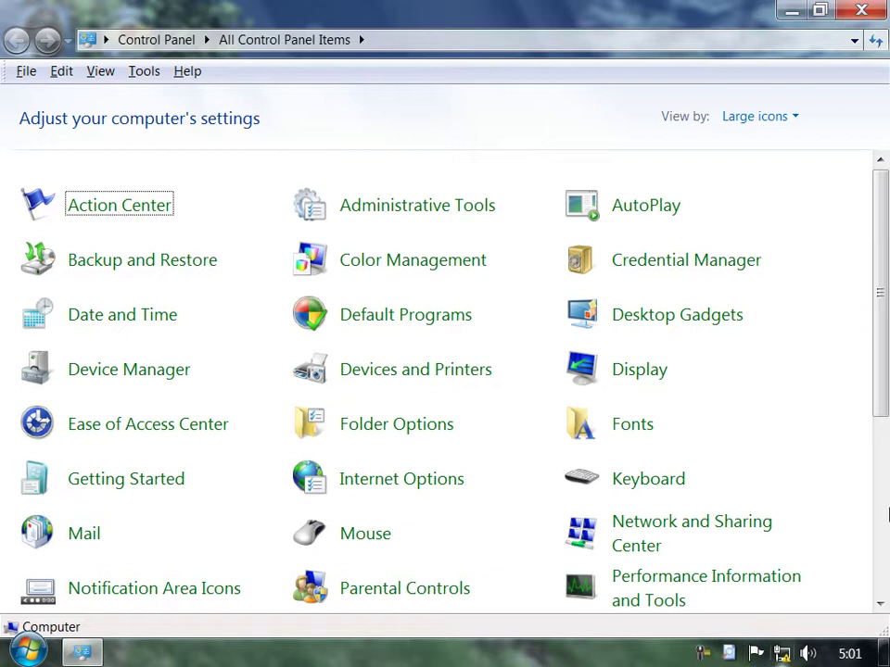
Step: Turn off Windows Firewall for both private and public networks, and return to all Control Panel items
left_click_drag(885, 347, 880, 528)
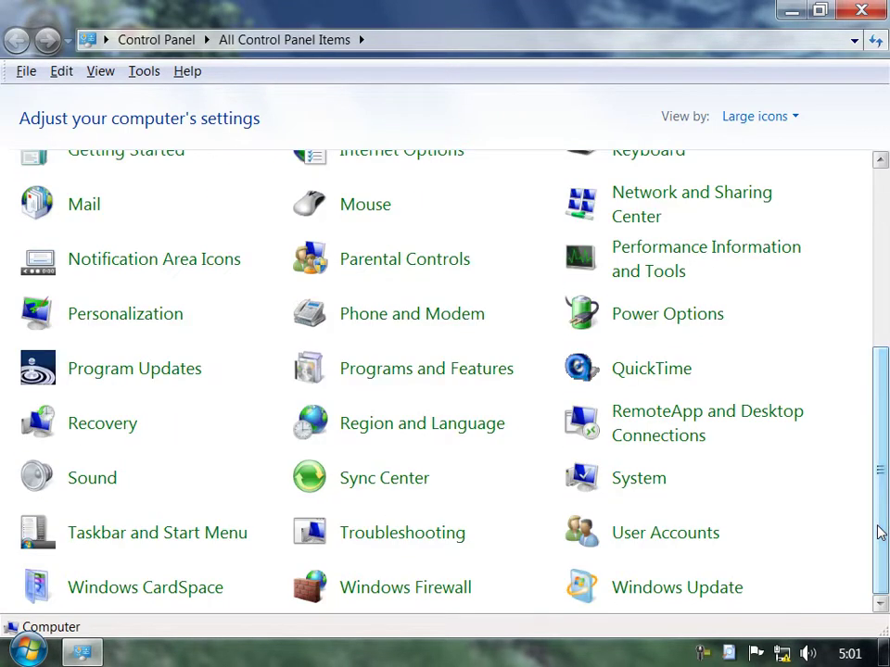
left_click(406, 587)
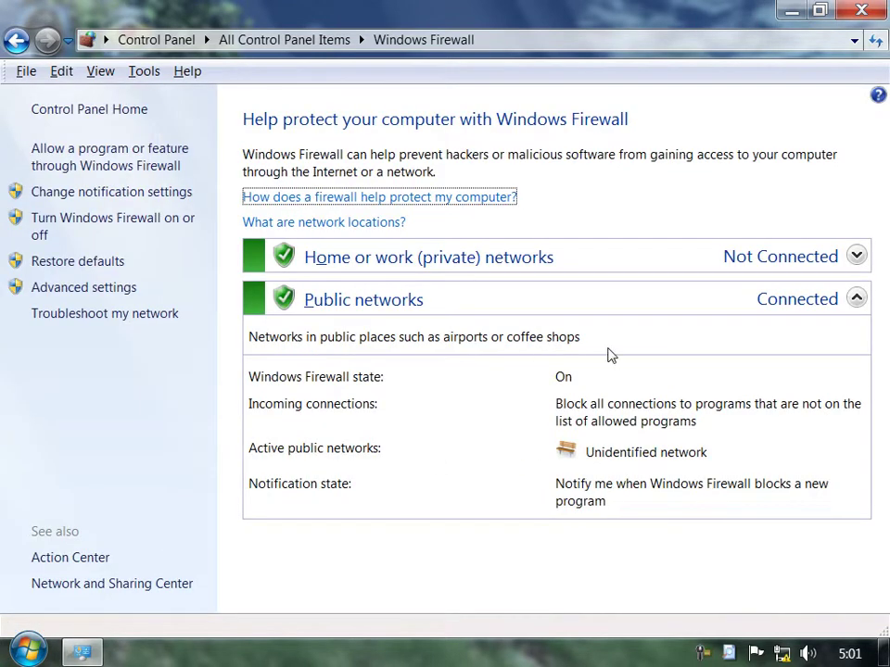
left_click(109, 227)
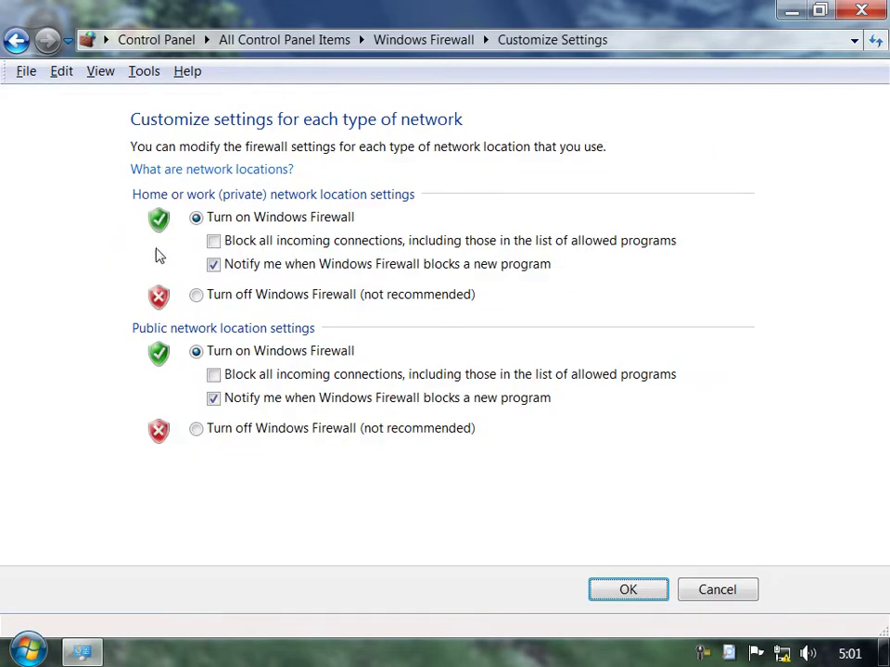
left_click(196, 295)
left_click(211, 431)
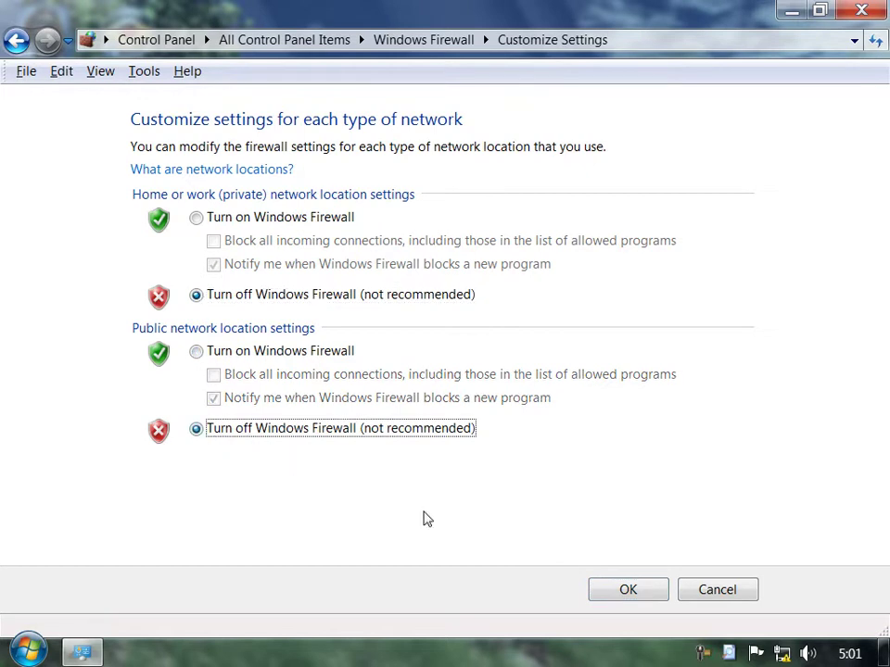
left_click(610, 591)
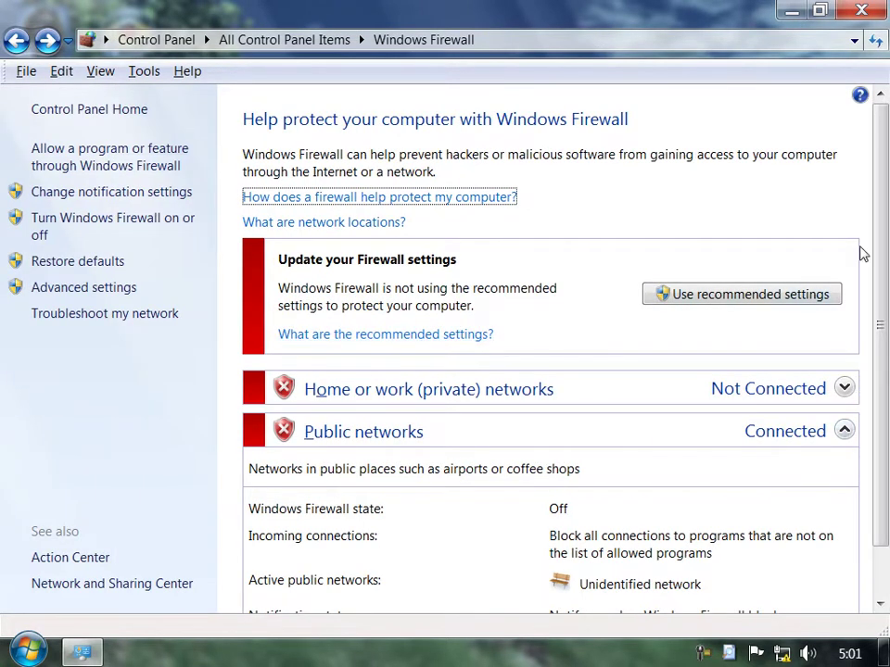
left_click(18, 41)
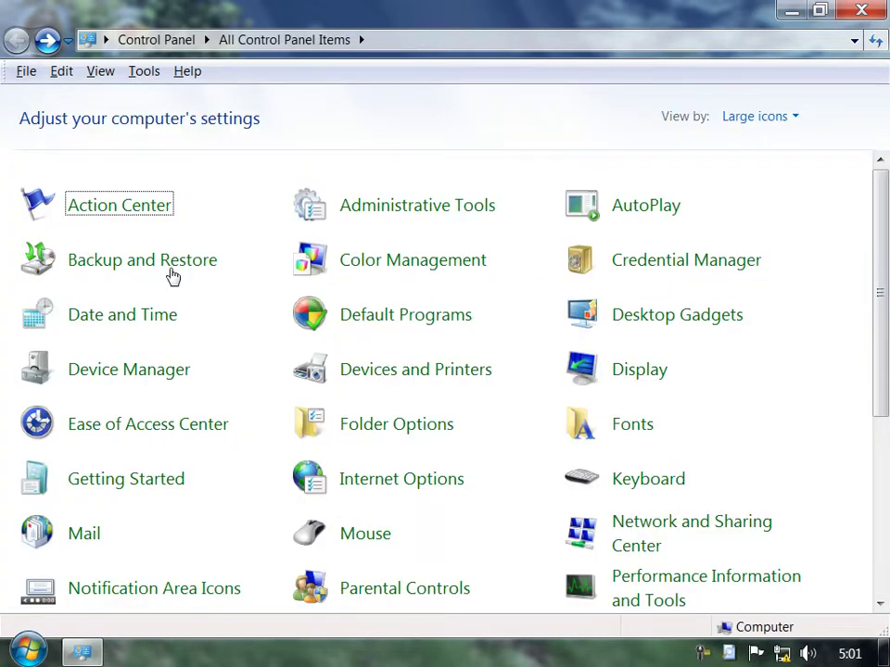
Step: Review the Security and Maintenance sections of Action Center, and return to all Control Panel items
scroll(885, 517, "up", 2)
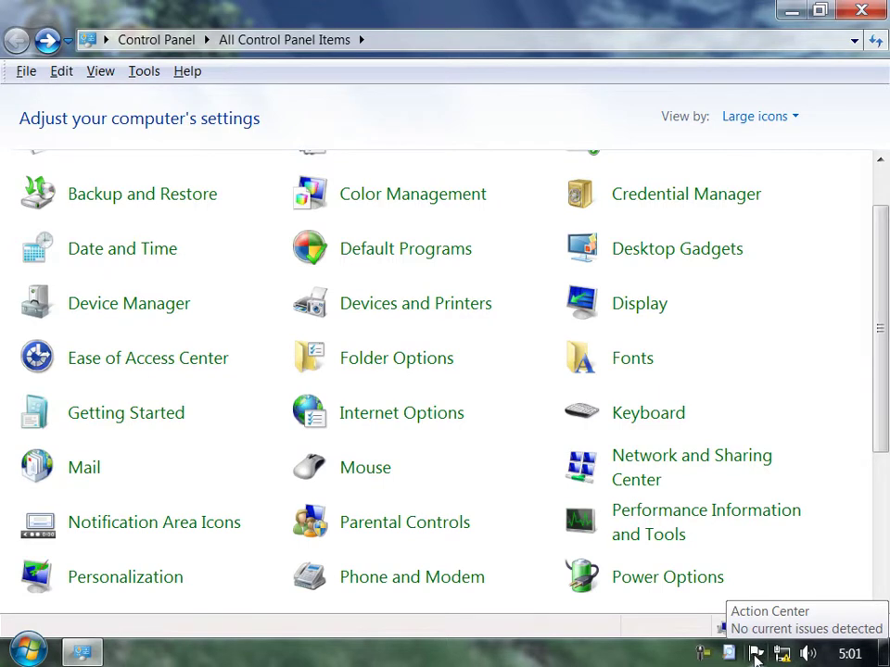
scroll(876, 370, "up", 2)
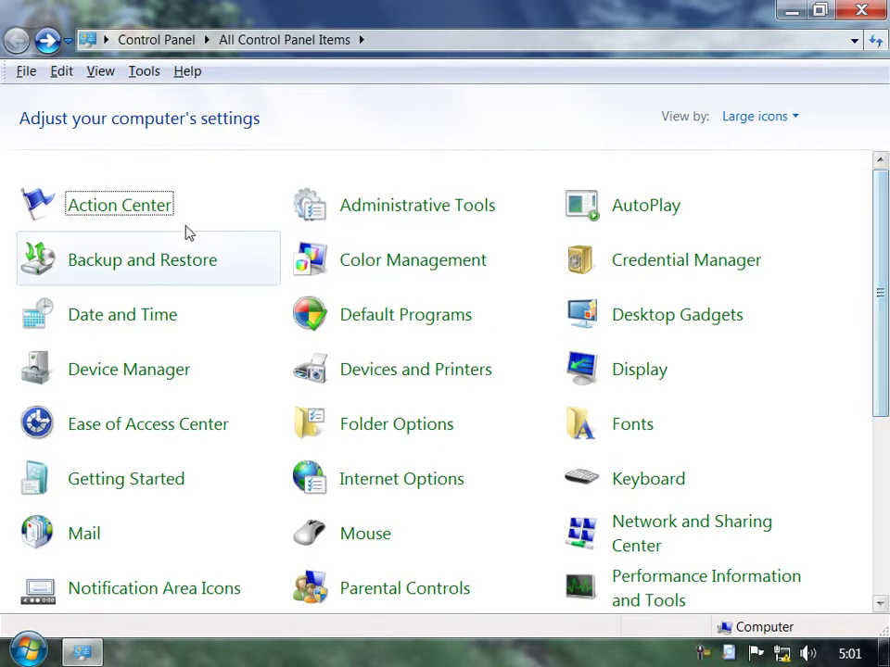
left_click(151, 209)
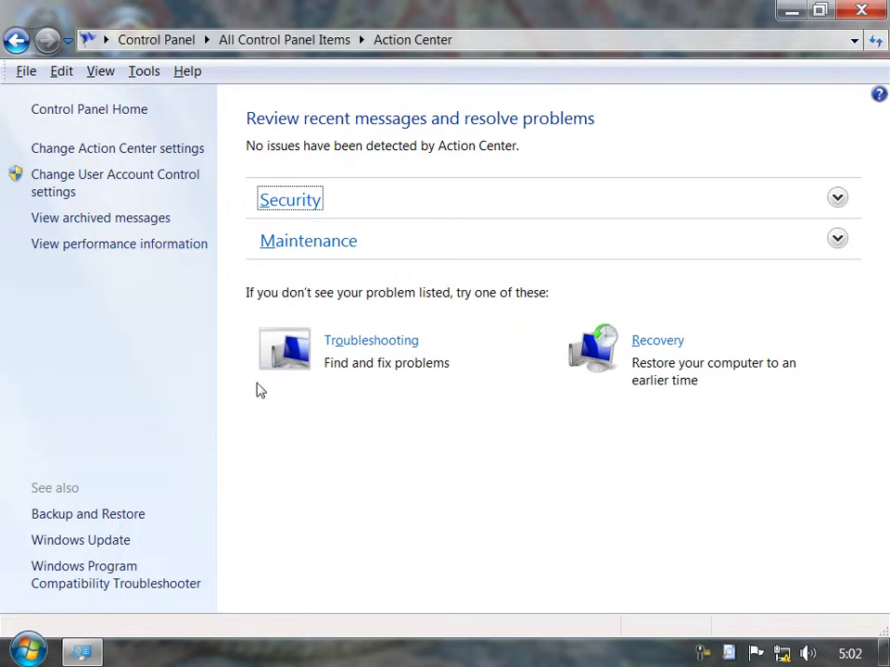
left_click(838, 199)
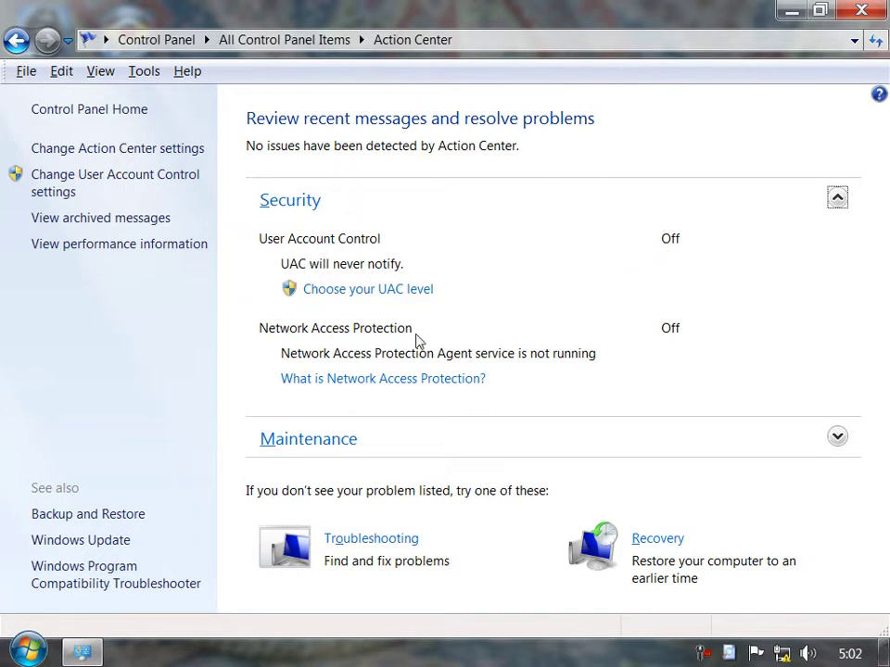
left_click(834, 436)
left_click_drag(883, 286, 883, 387)
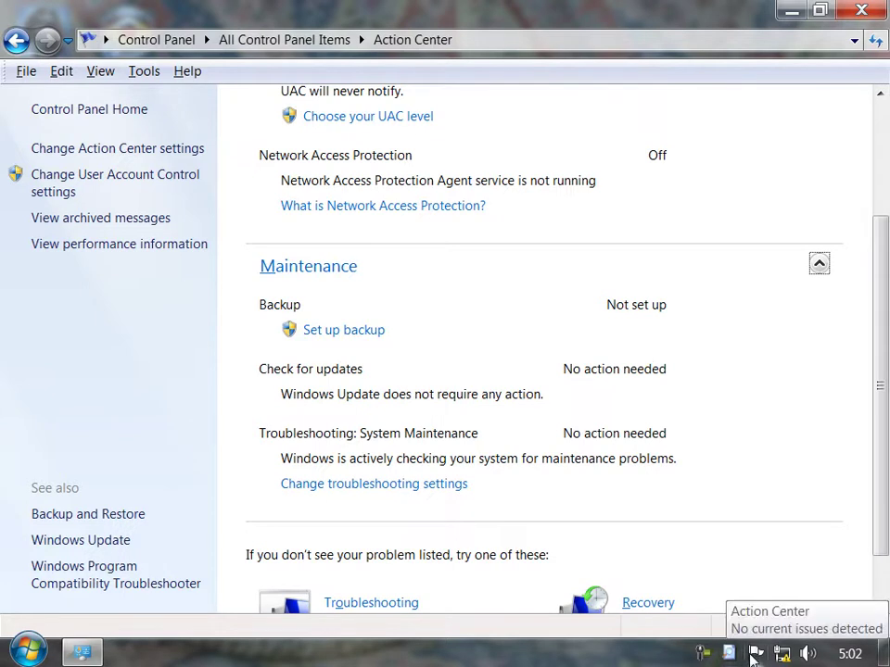
left_click(15, 42)
left_click(117, 208)
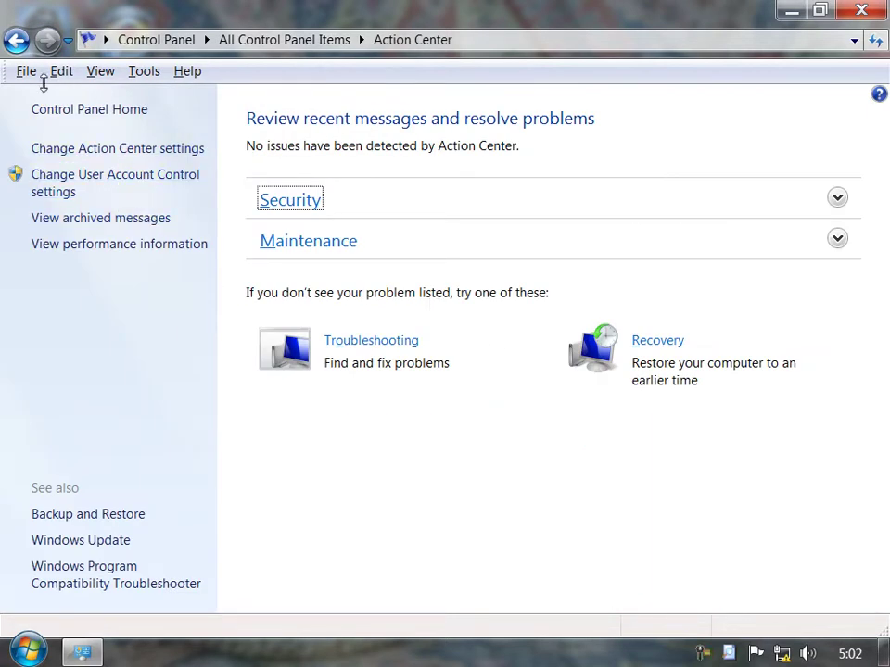
left_click(17, 39)
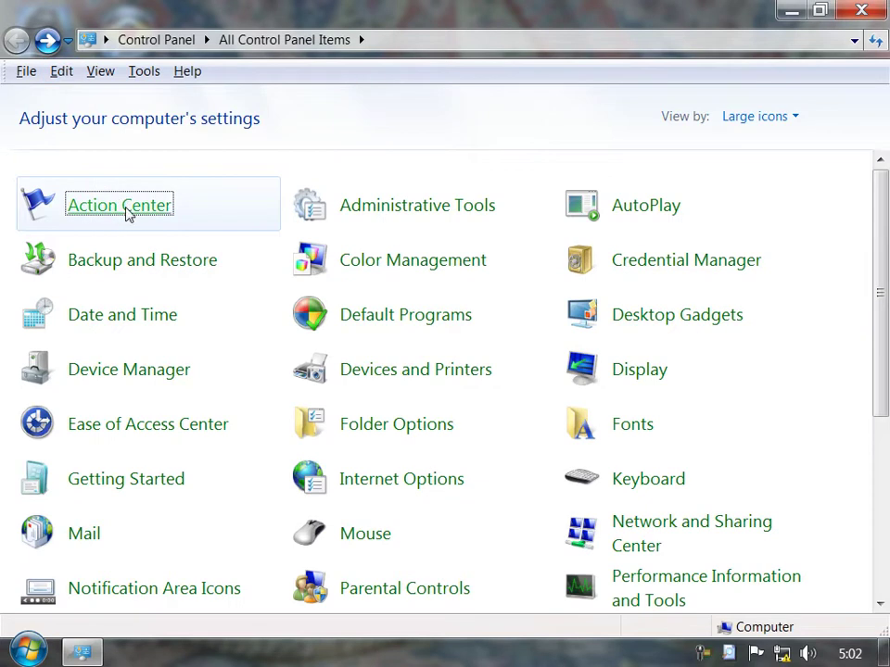
Step: Turn off the Action Center messages for Check for updates, User Account Control, Windows Backup and Windows Troubleshooting
left_click(134, 204)
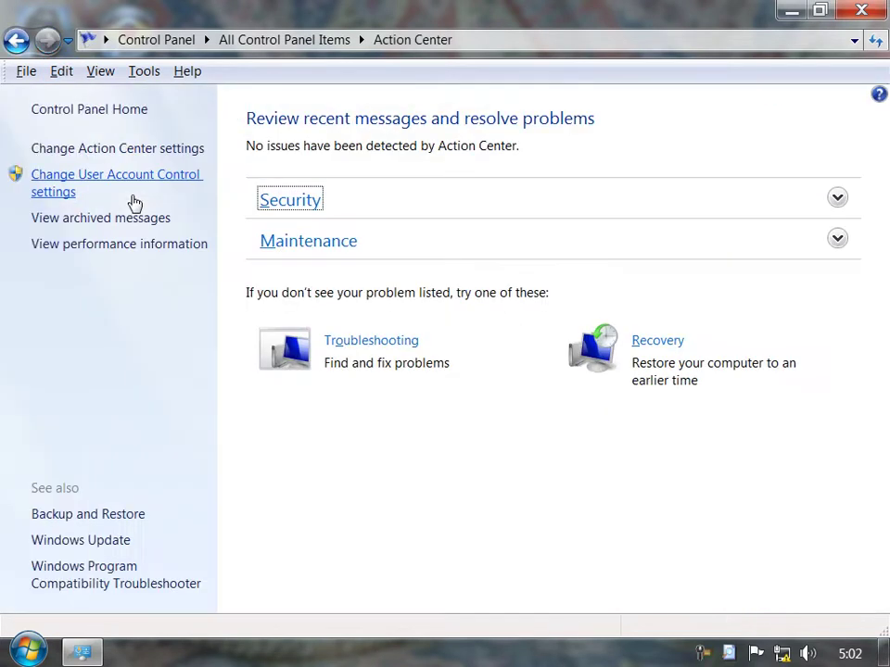
left_click(83, 158)
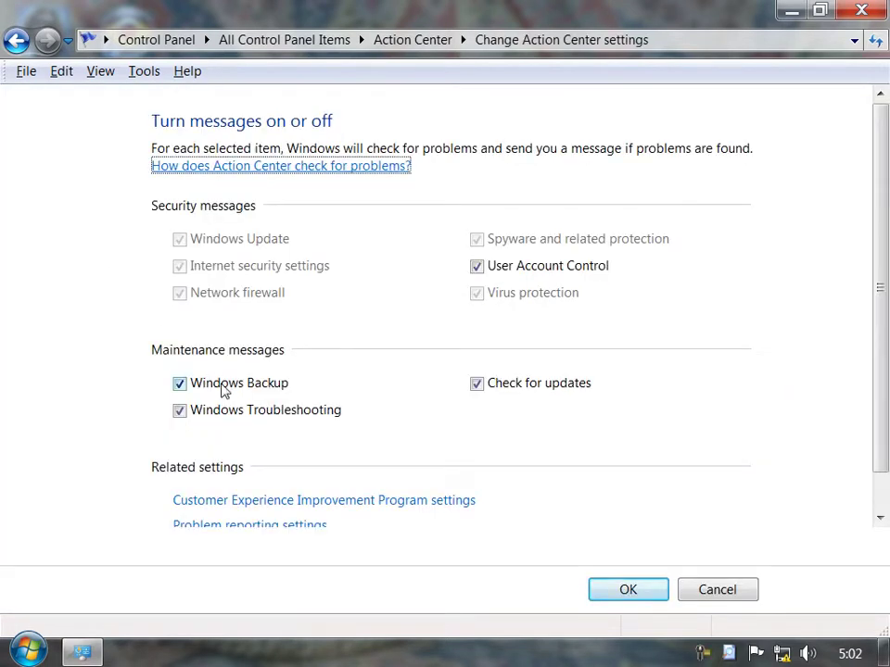
left_click(511, 390)
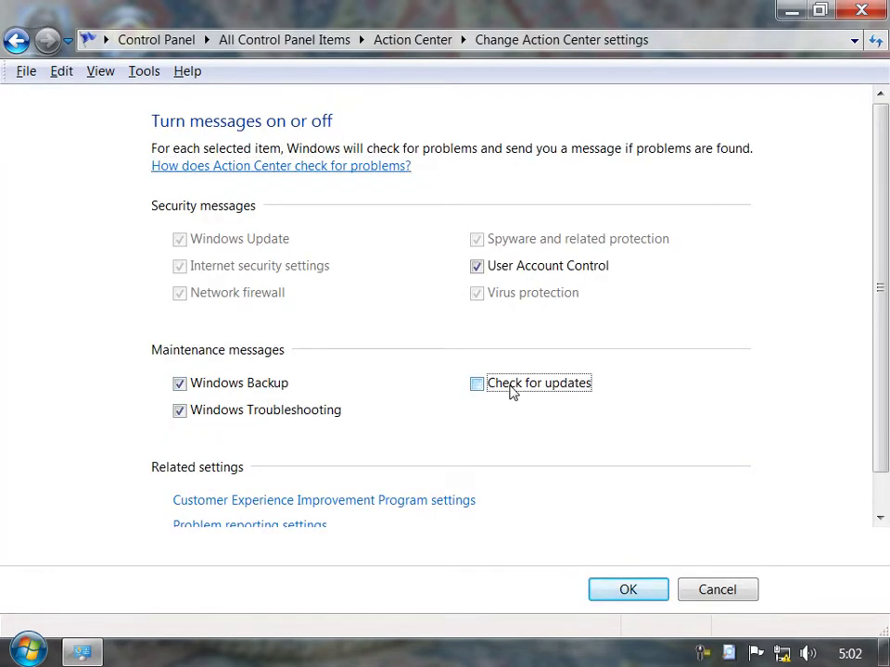
left_click(492, 269)
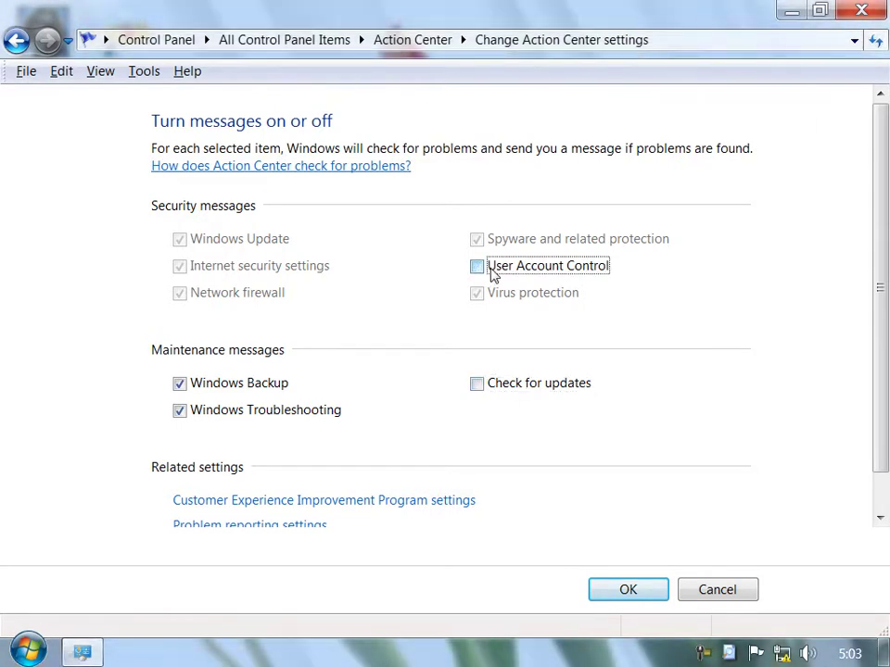
left_click(240, 393)
left_click(225, 417)
left_click(602, 589)
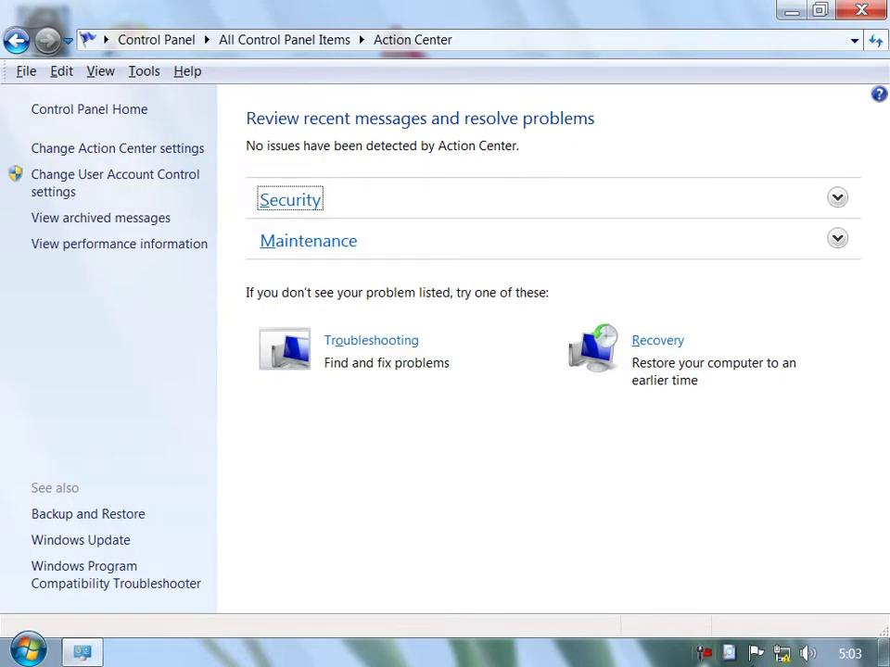
Step: Turn the Windows Backup, Windows Troubleshooting, Check for updates and User Account Control messages back on, and return to all Control Panel items
mouse_move(755, 654)
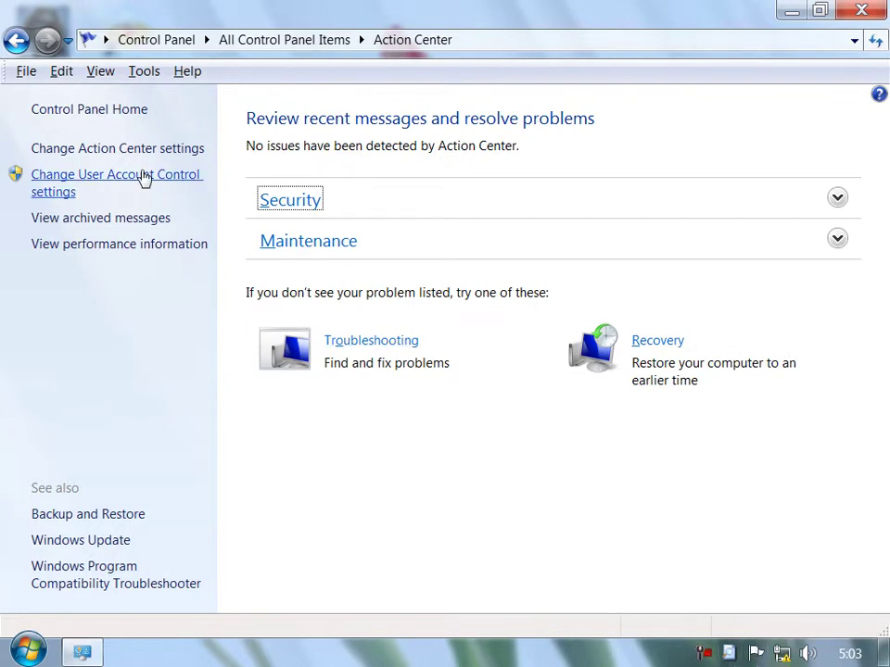
left_click(119, 150)
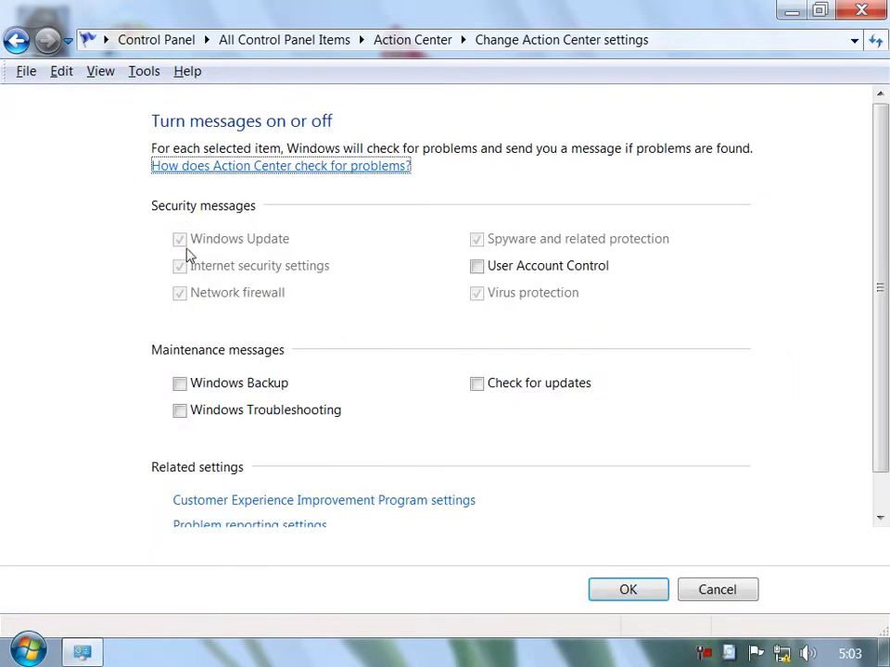
left_click(201, 387)
left_click(221, 410)
left_click(495, 386)
left_click(505, 270)
left_click(621, 594)
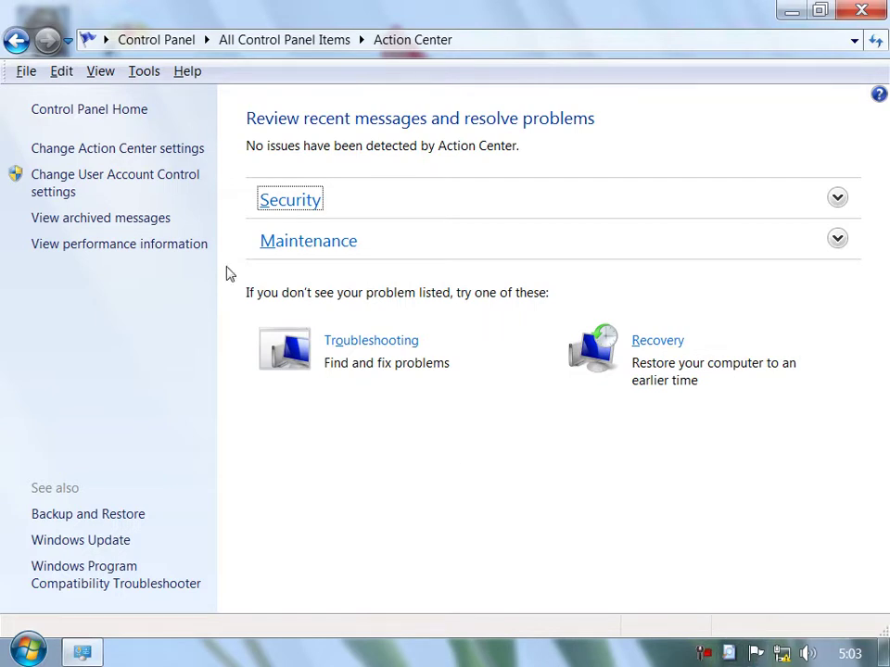
left_click(17, 41)
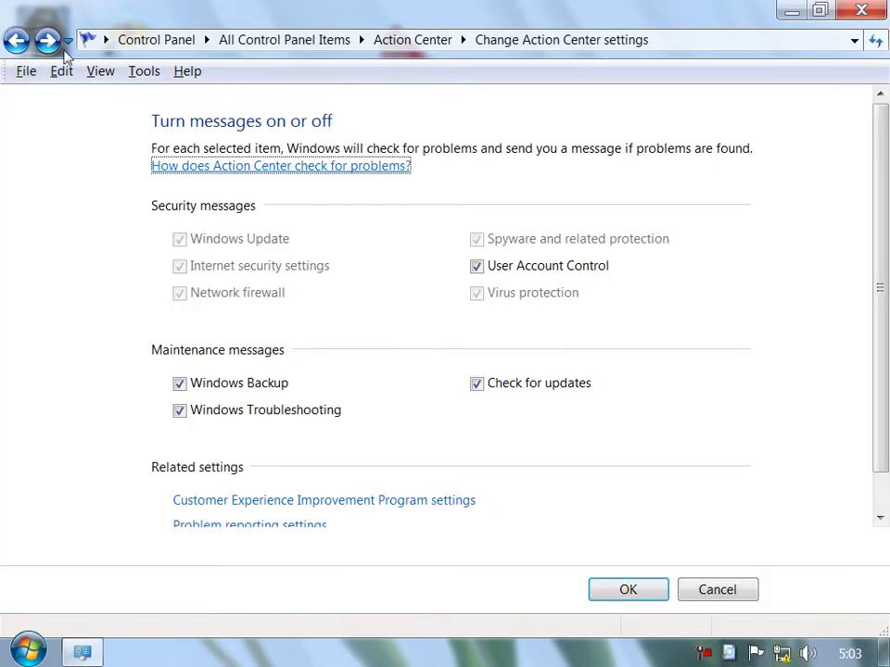
left_click(16, 42)
left_click(17, 42)
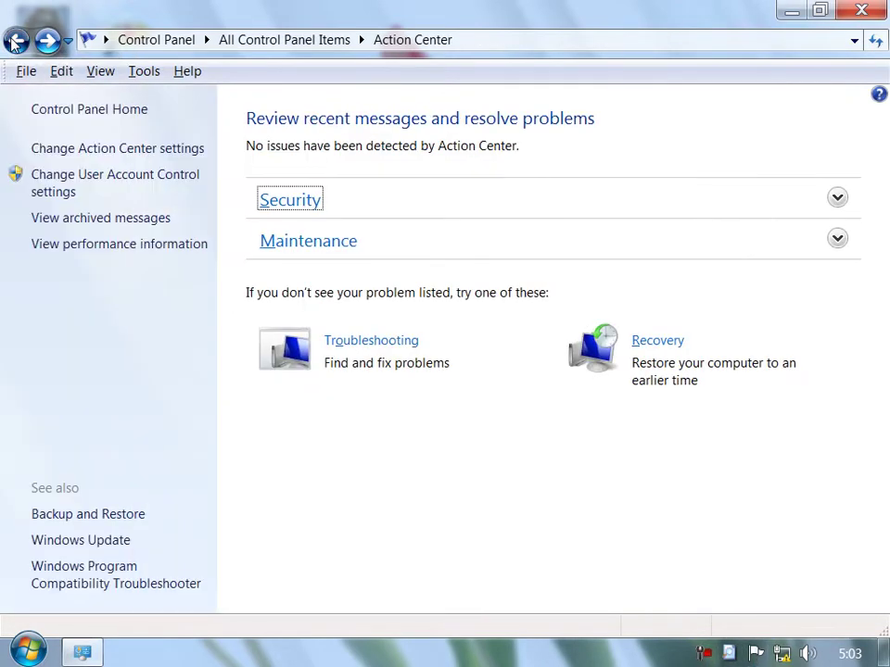
left_click(17, 42)
left_click(17, 42)
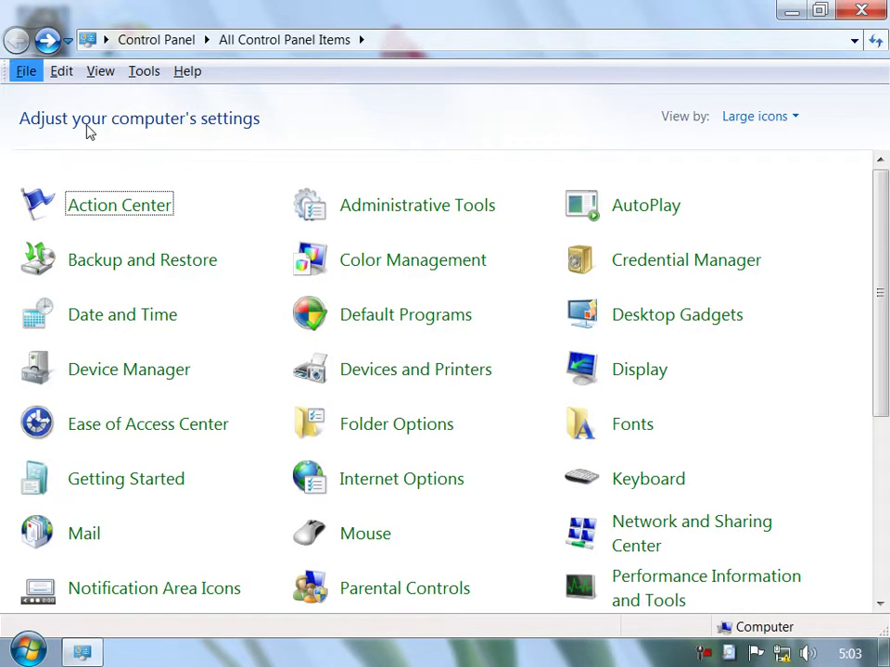
Step: View Backup and Restore and its system Recovery page, dismissing the color scheme prompt, and return to all Control Panel items
left_click(144, 267)
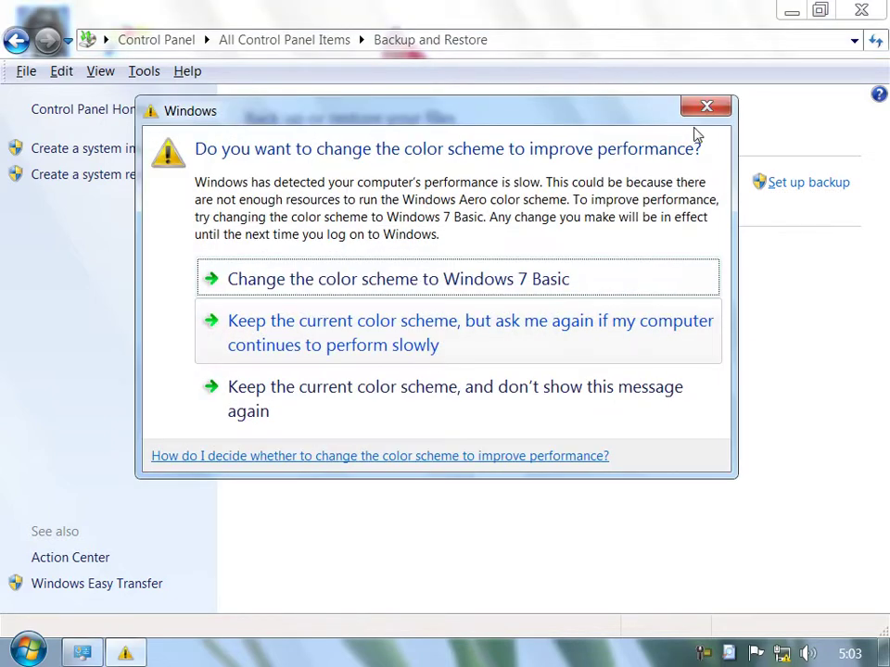
left_click(706, 108)
left_click(383, 336)
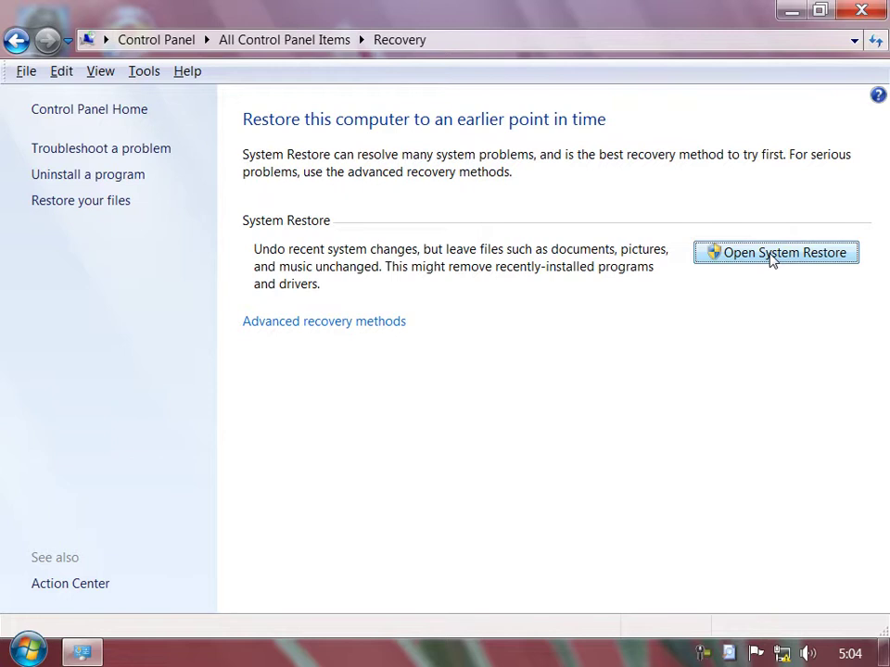
left_click(17, 41)
left_click(17, 41)
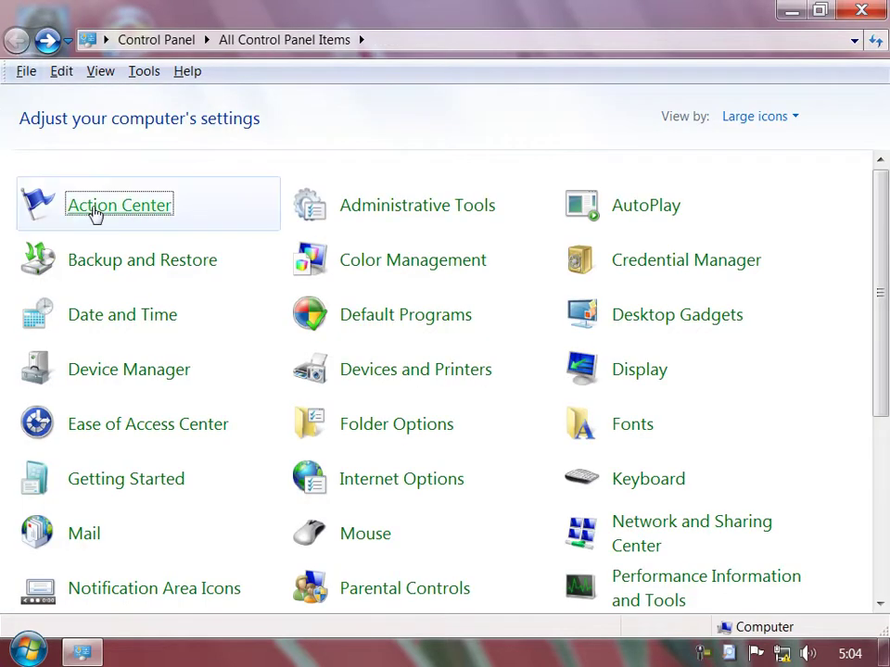
Step: Review the Color Management devices and the installed sRGB and scRGB virtual device model profiles, and close the dialog
left_click(353, 260)
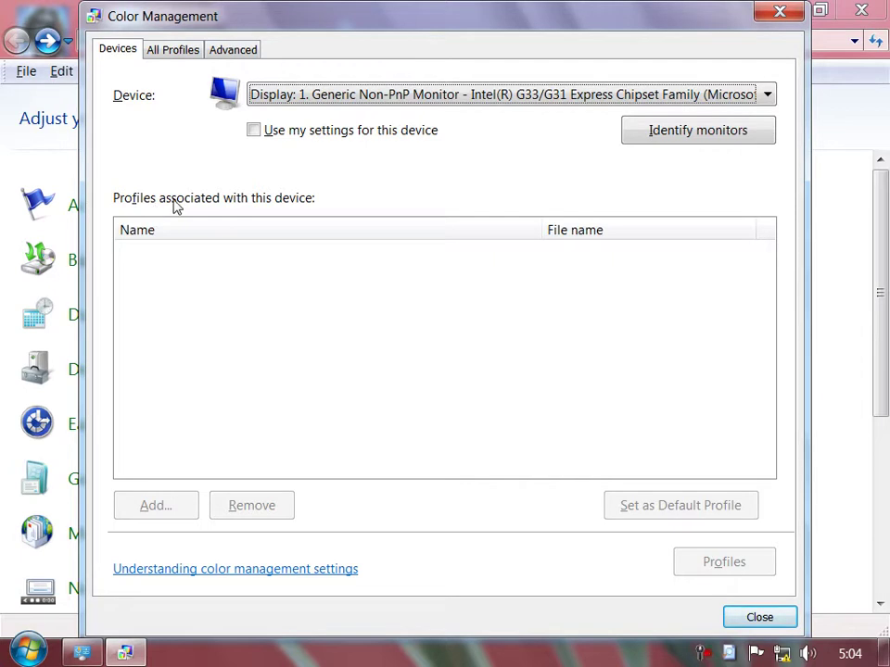
left_click(257, 307)
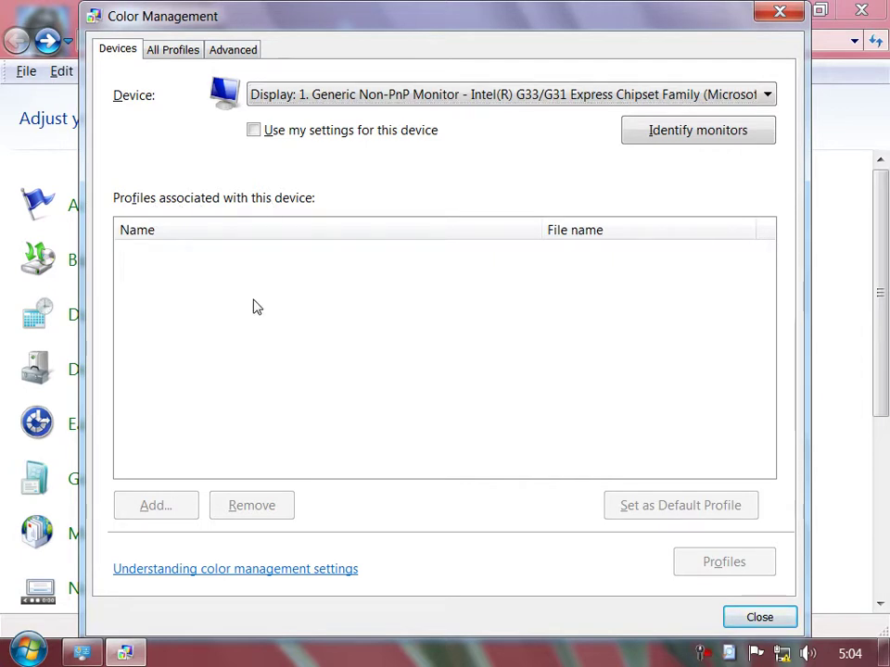
left_click(168, 52)
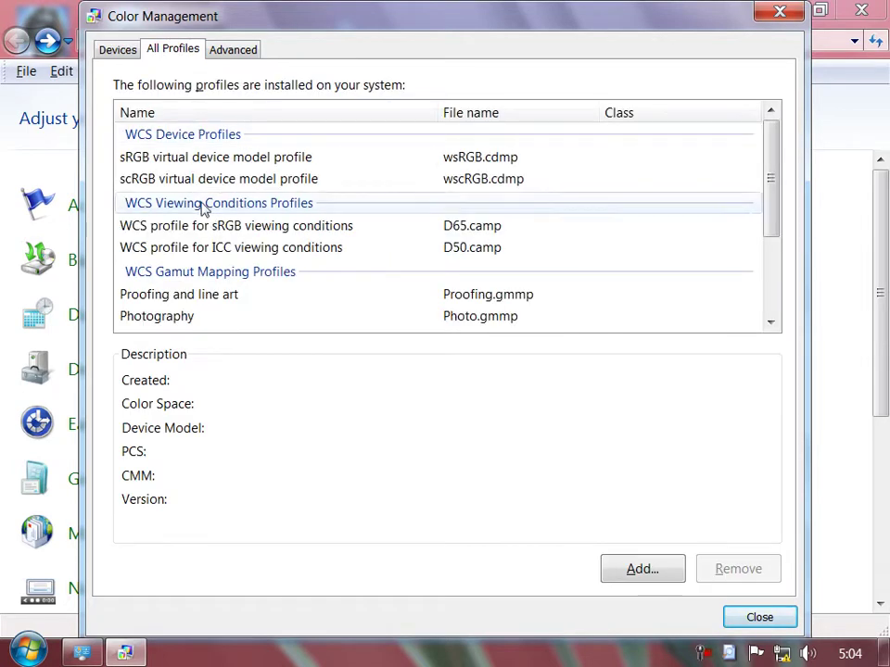
left_click(454, 162)
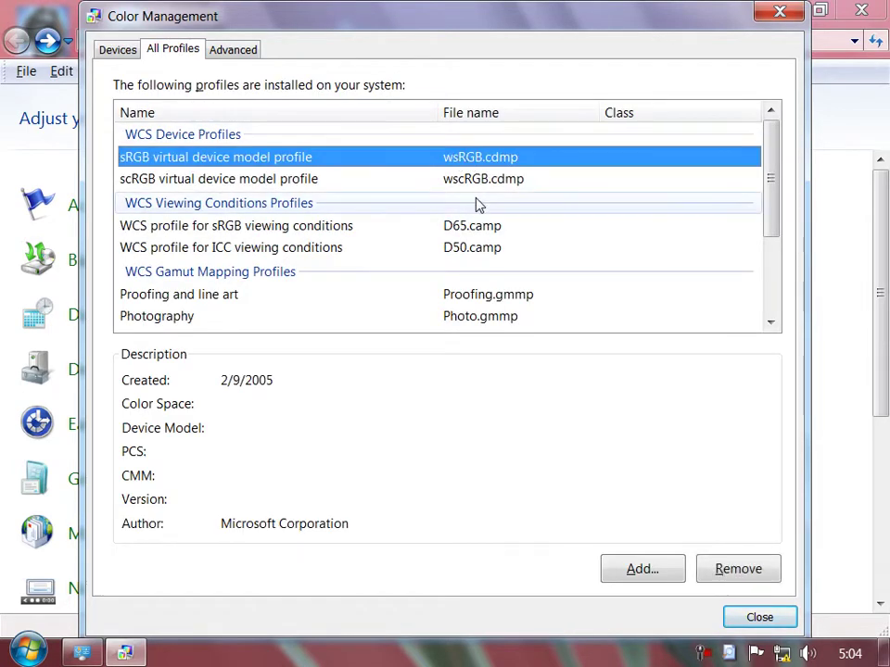
left_click(441, 183)
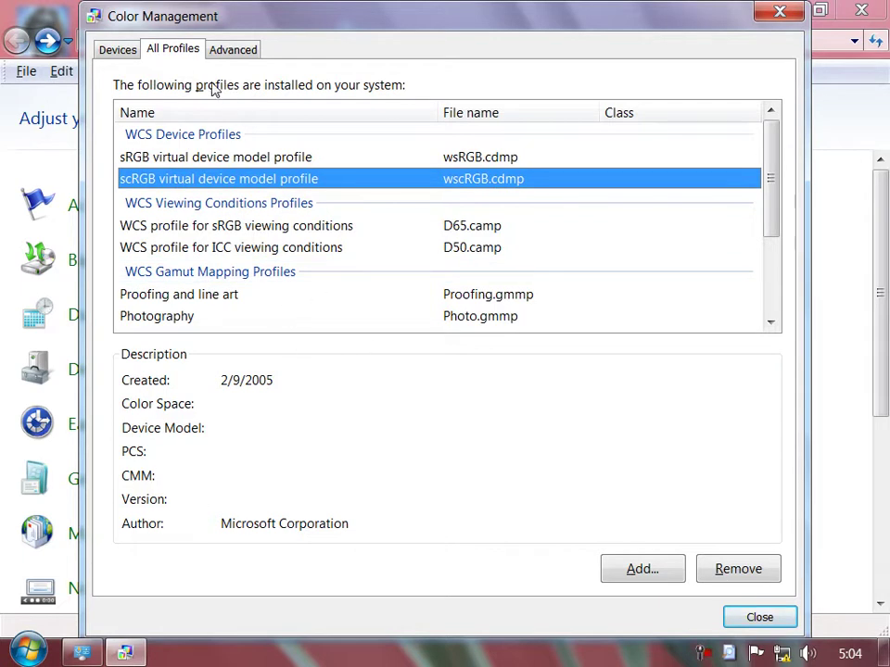
left_click(119, 50)
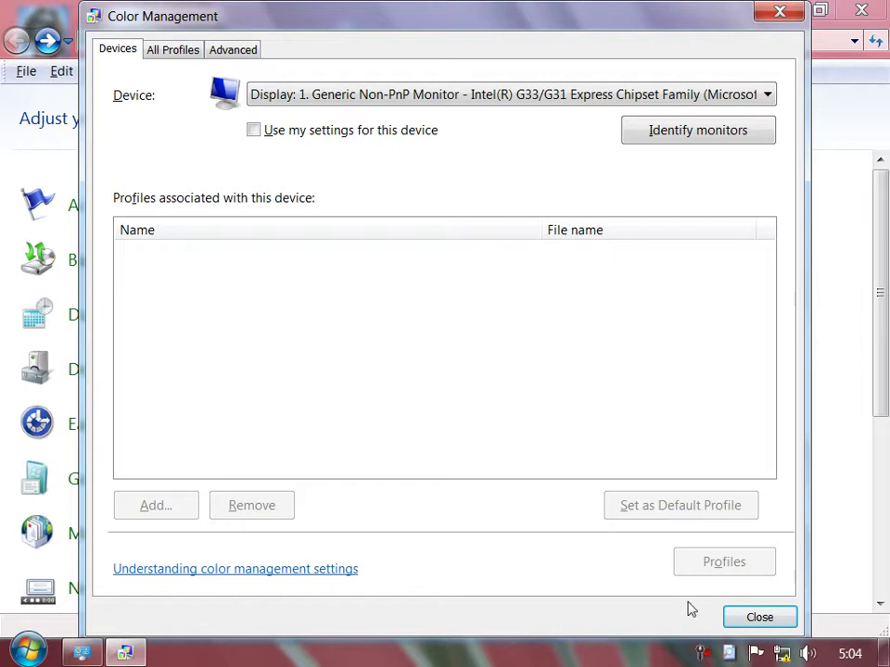
left_click(729, 620)
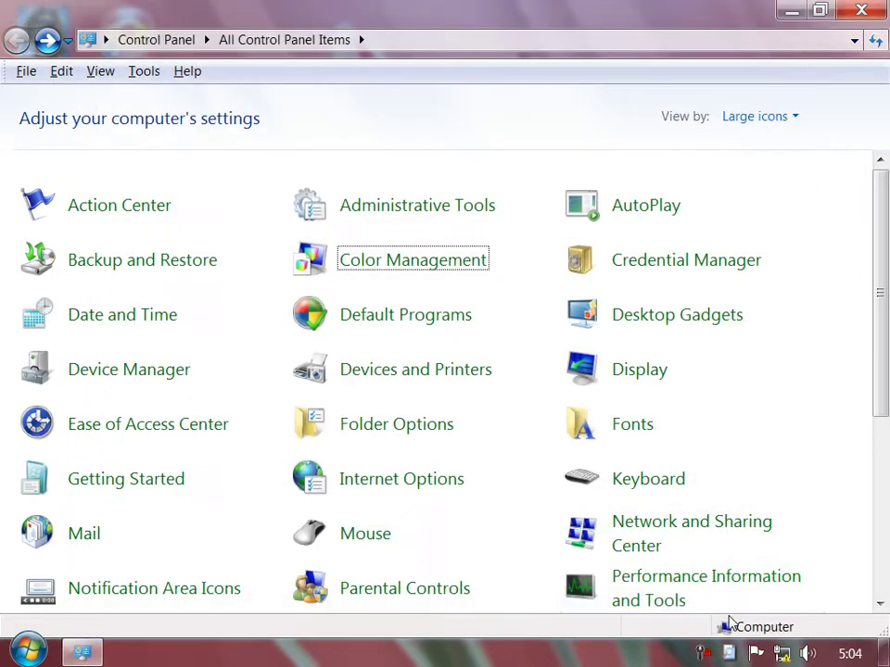
Step: Open the system date and time settings and set the time to 5:07:00
left_click(57, 324)
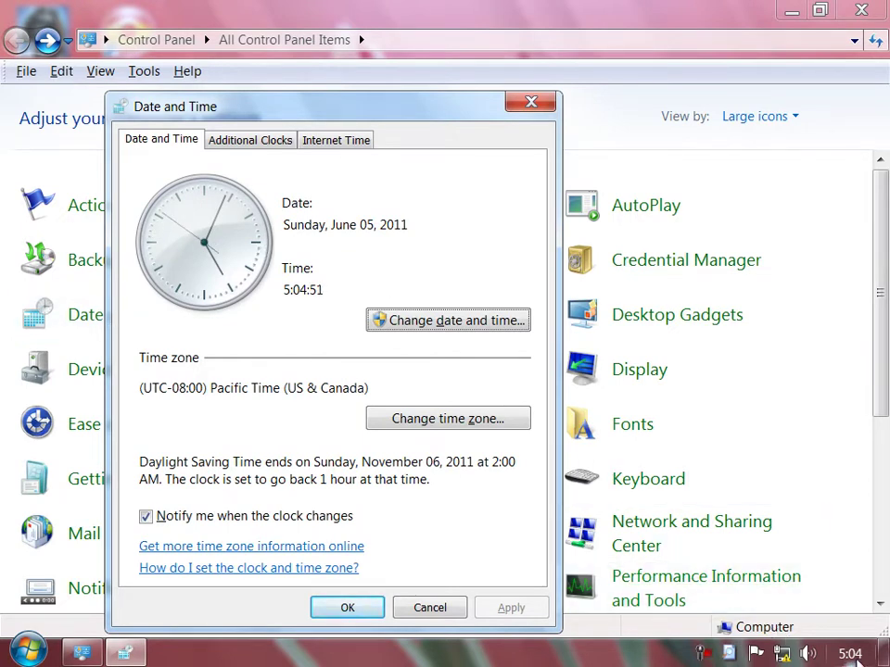
mouse_move(860, 660)
left_click(479, 327)
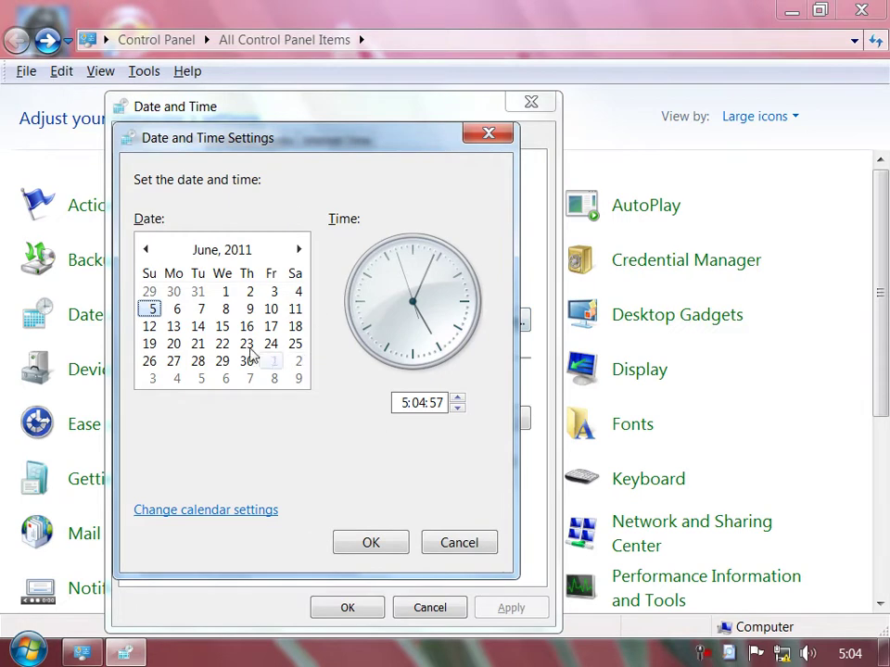
left_click(417, 402)
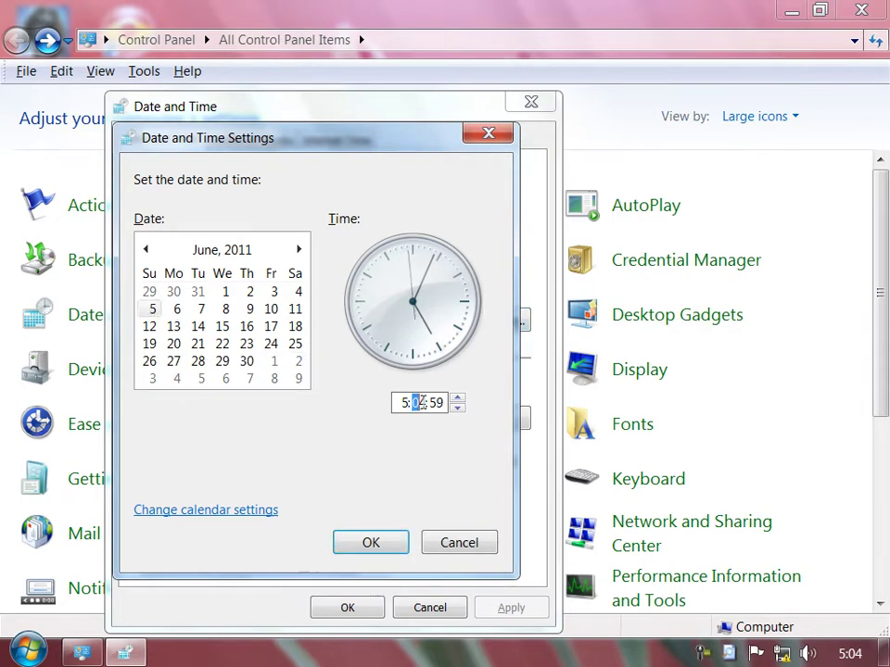
left_click(456, 397)
left_click(456, 397)
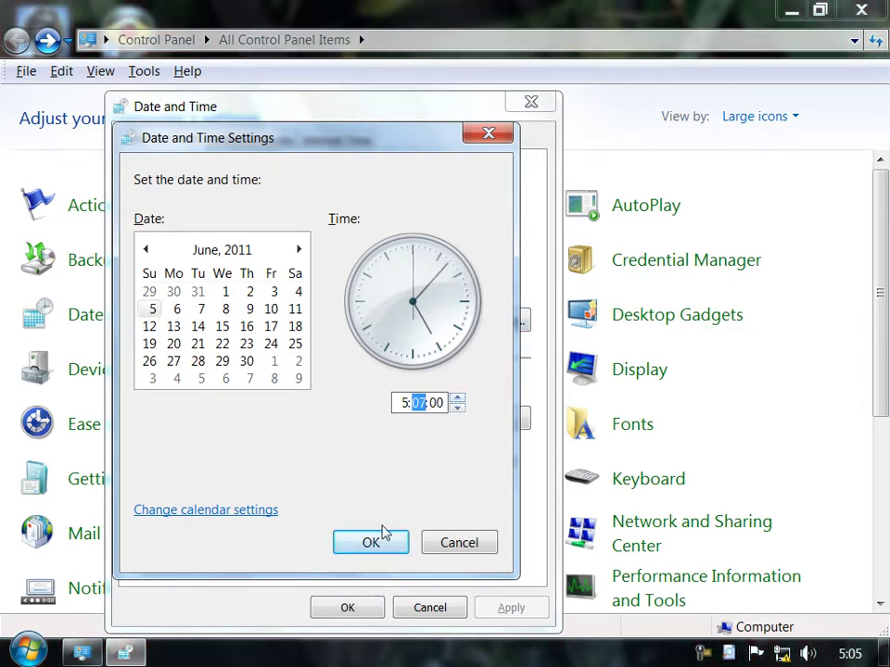
Step: Set the system date to June 27, 2011 and apply the new date and time
left_click(296, 251)
left_click(297, 250)
left_click(299, 251)
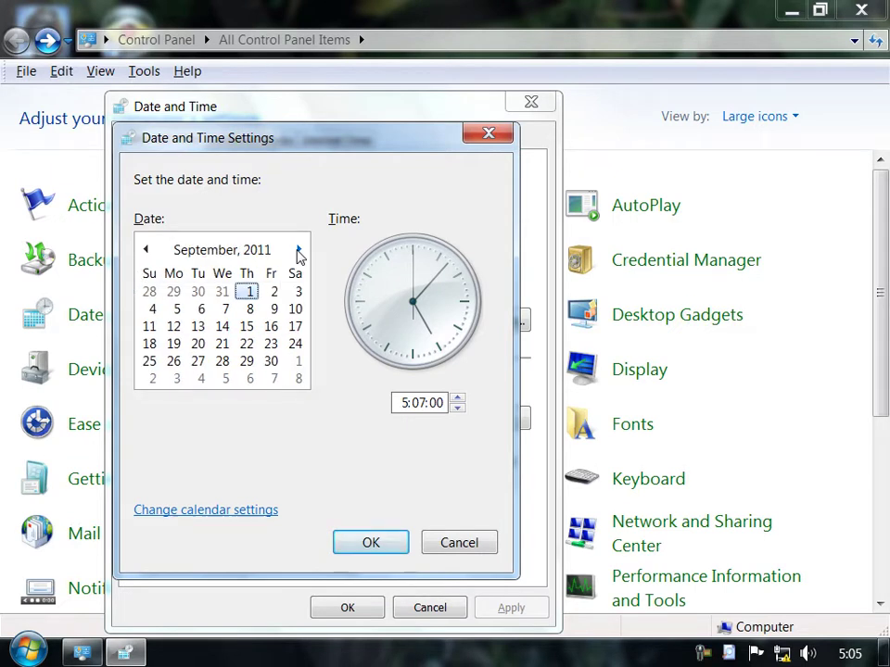
left_click(298, 250)
left_click(298, 250)
left_click(143, 250)
left_click(142, 250)
left_click(143, 250)
left_click(144, 251)
left_click(144, 251)
left_click(144, 251)
left_click(144, 251)
left_click(298, 250)
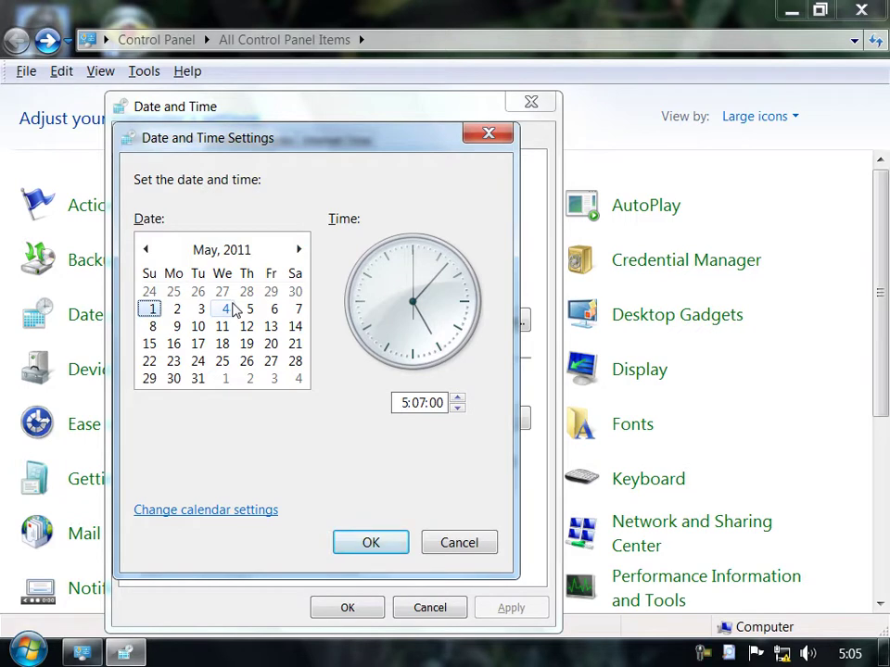
left_click(300, 250)
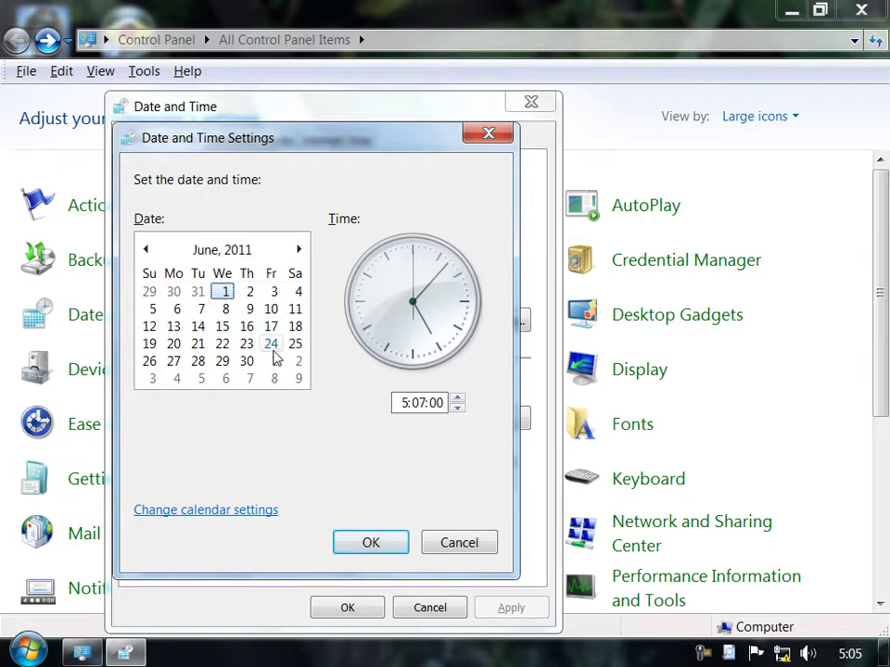
left_click(176, 363)
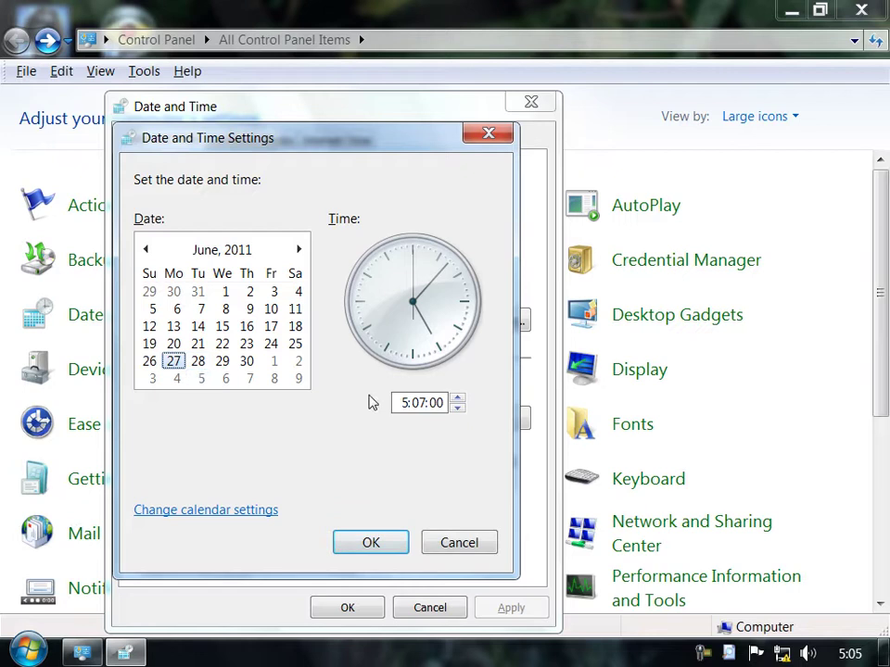
left_click(390, 539)
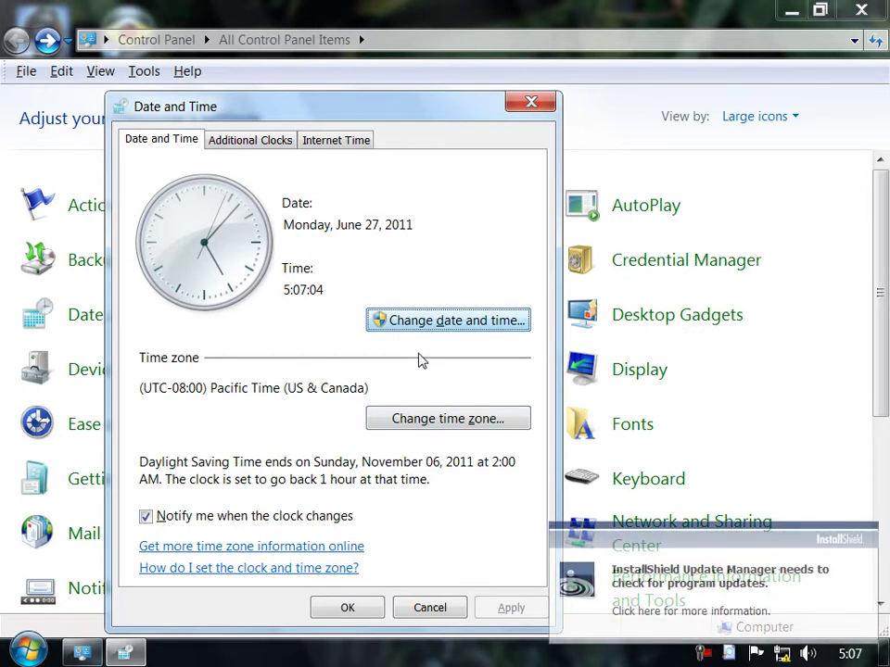
Step: Set the system time zone to (UTC+04:30) Kabul
left_click(416, 425)
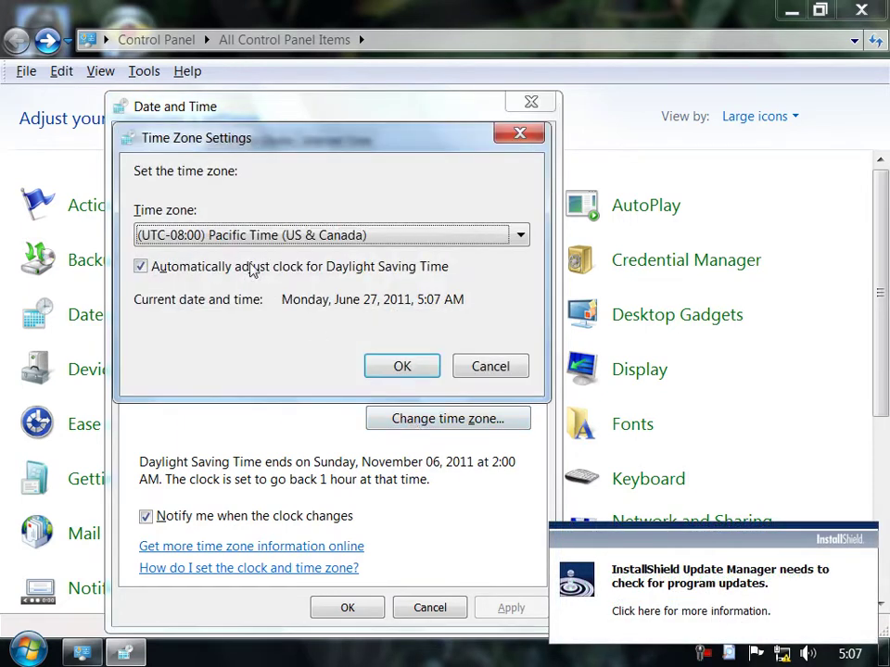
left_click(258, 243)
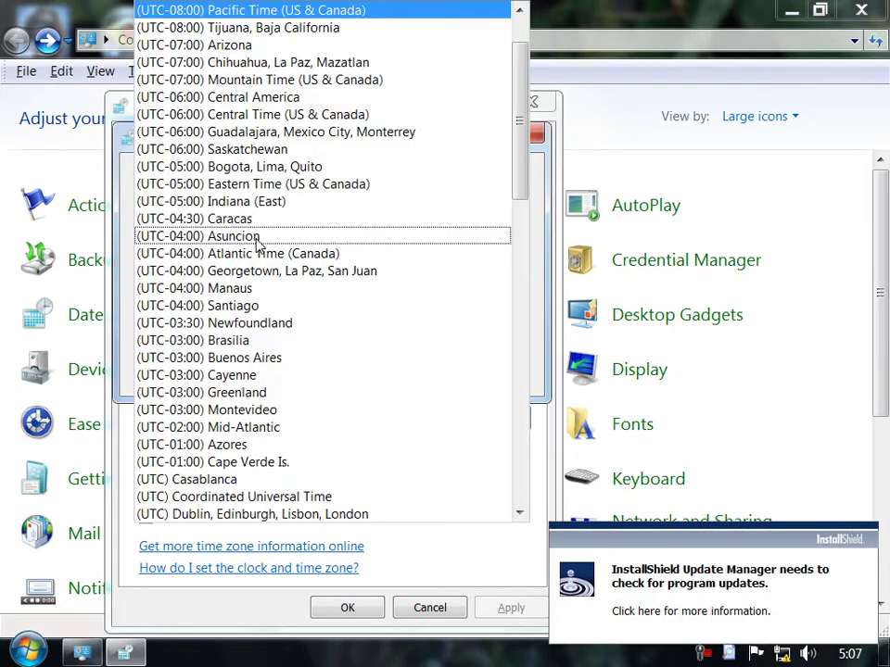
scroll(261, 249, "down", 5)
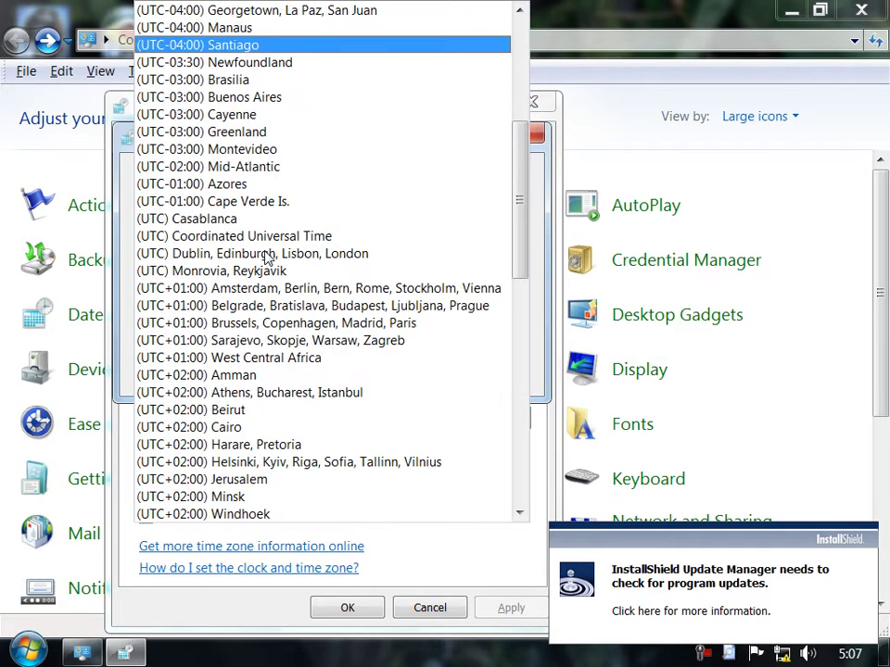
scroll(274, 371, "down", 4)
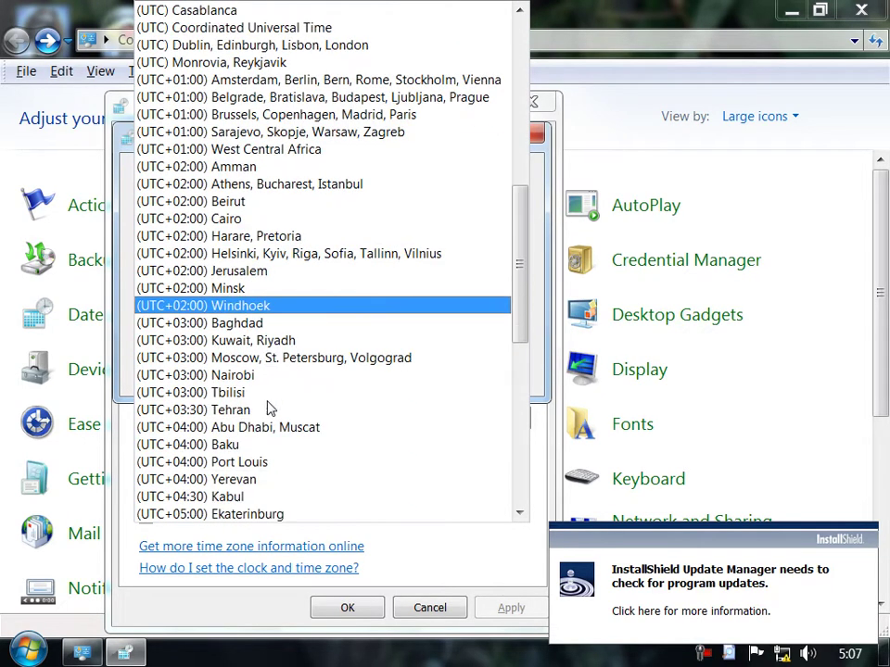
left_click(294, 498)
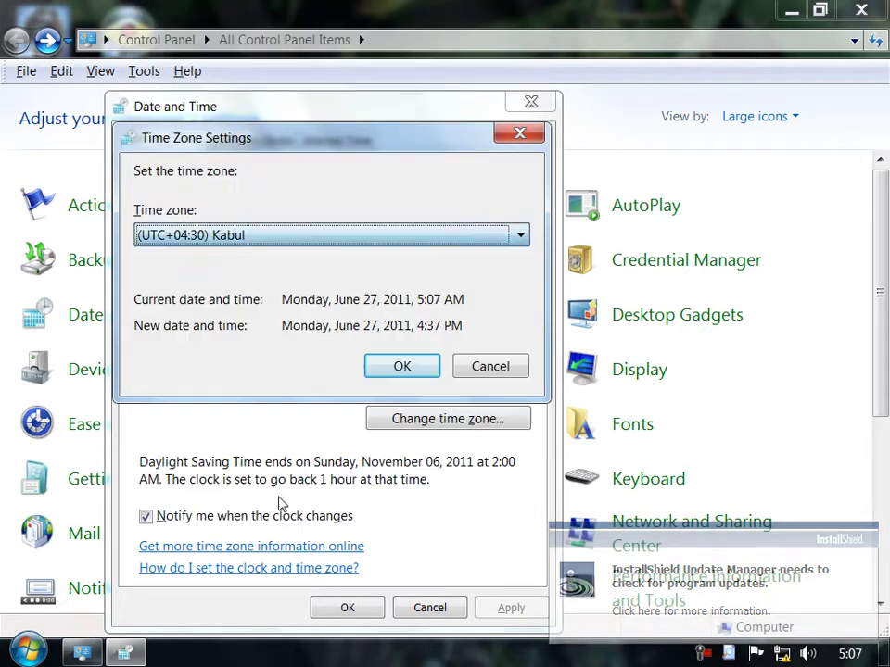
left_click(403, 367)
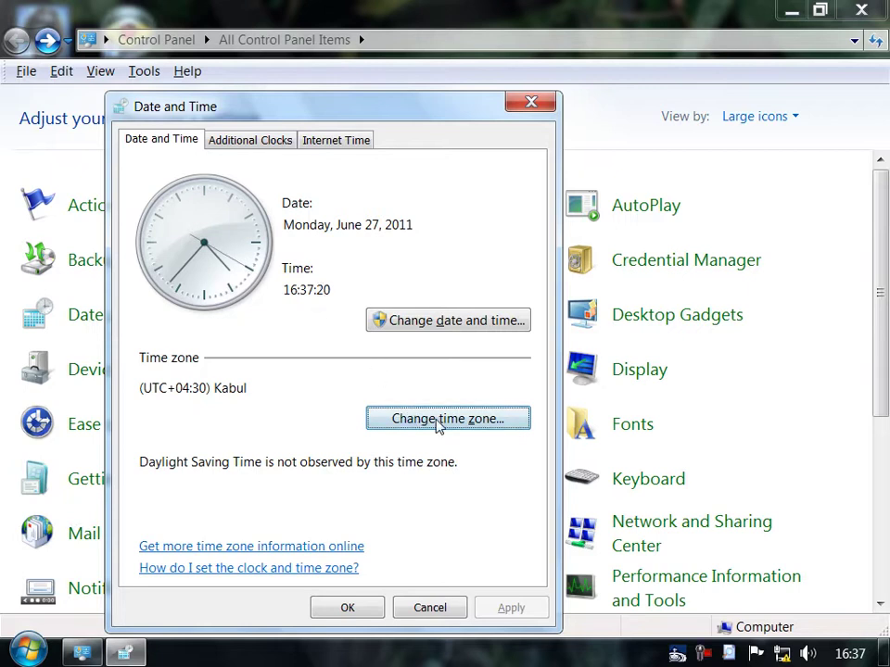
Step: Set the system time to hour 5 and minute 07, keeping the date at June 27, 2011, and apply it
left_click(419, 328)
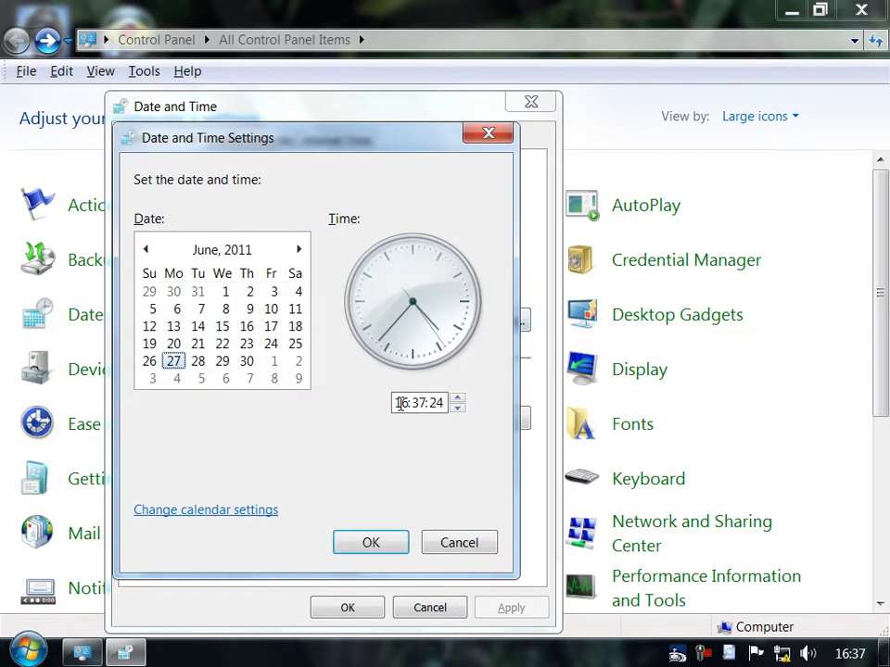
left_click(406, 403)
left_click(458, 408)
left_click(458, 409)
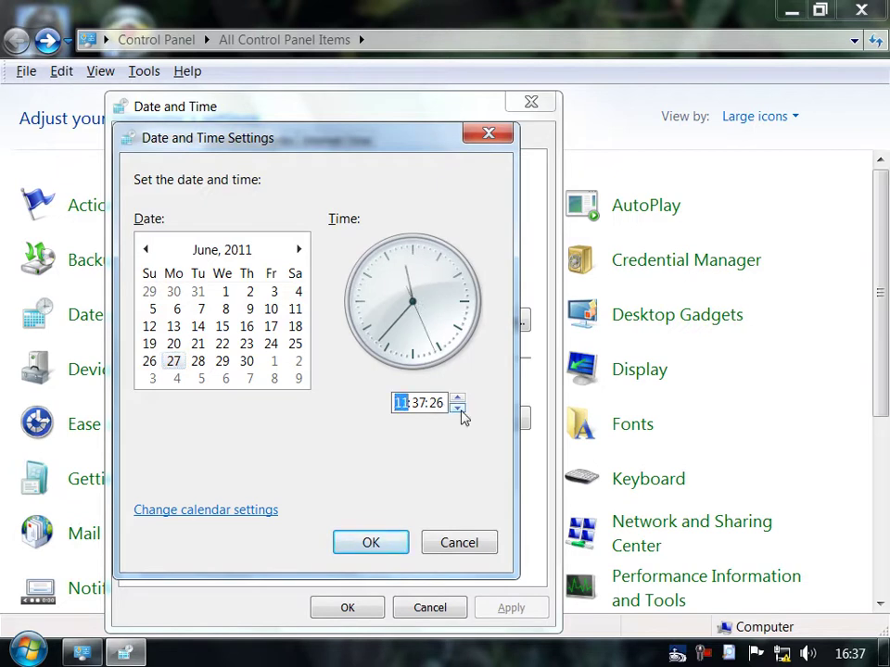
type("5: ")
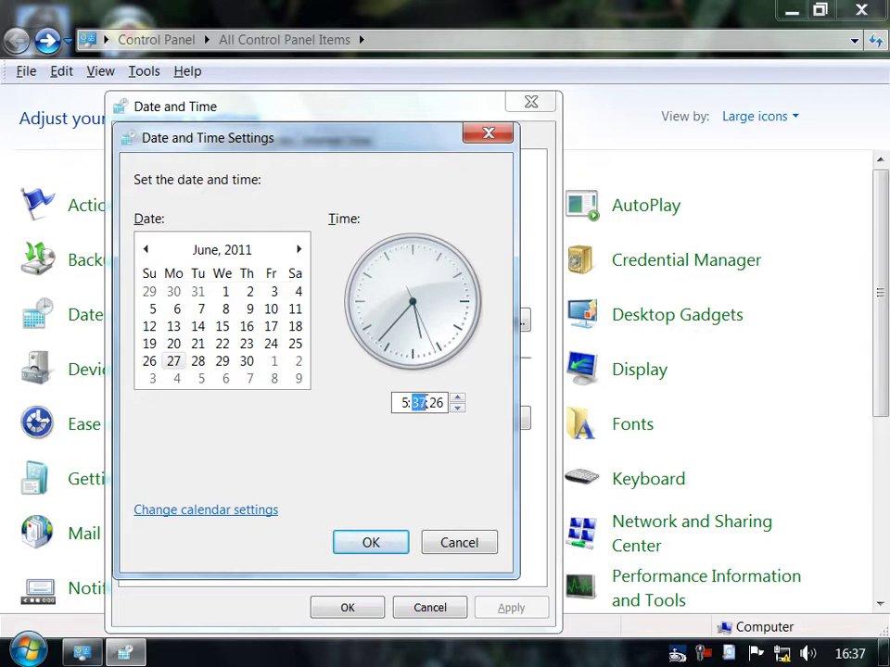
type("7")
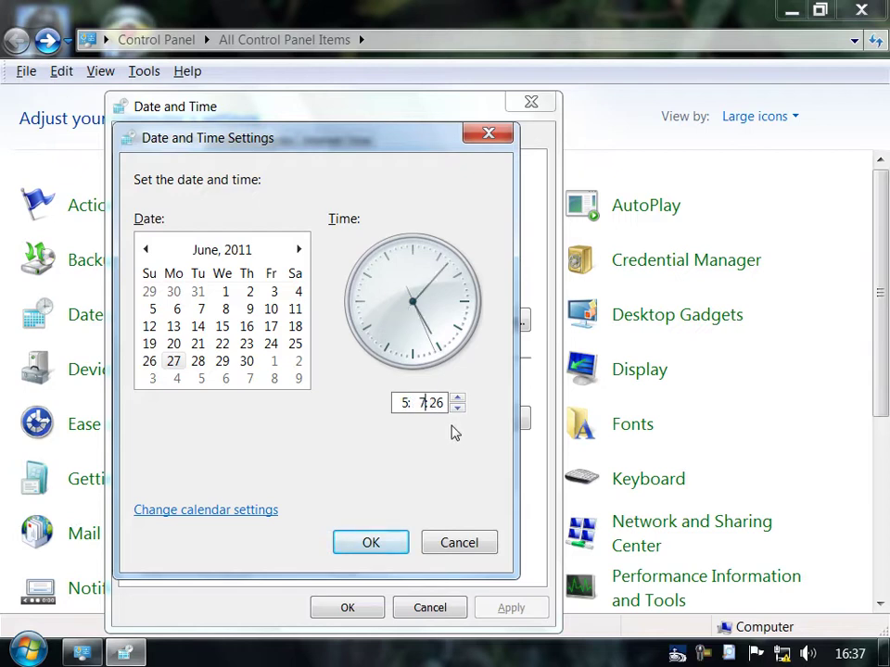
left_click(383, 540)
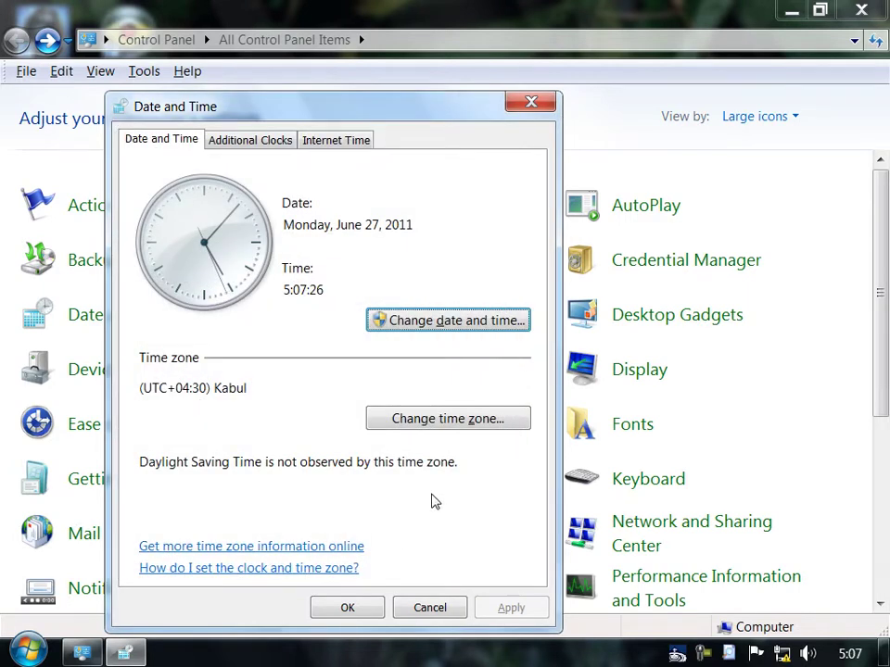
left_click(398, 325)
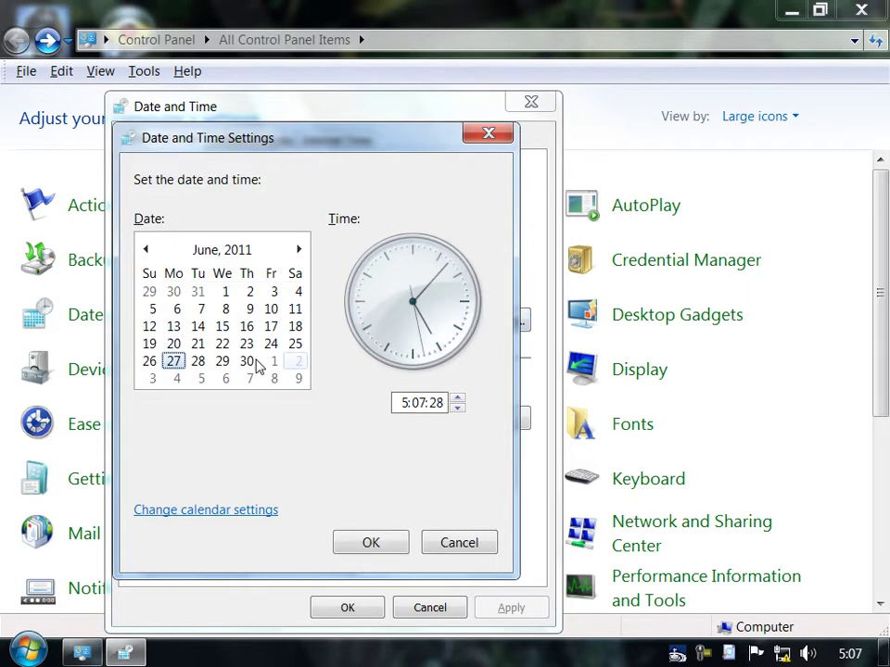
left_click(369, 544)
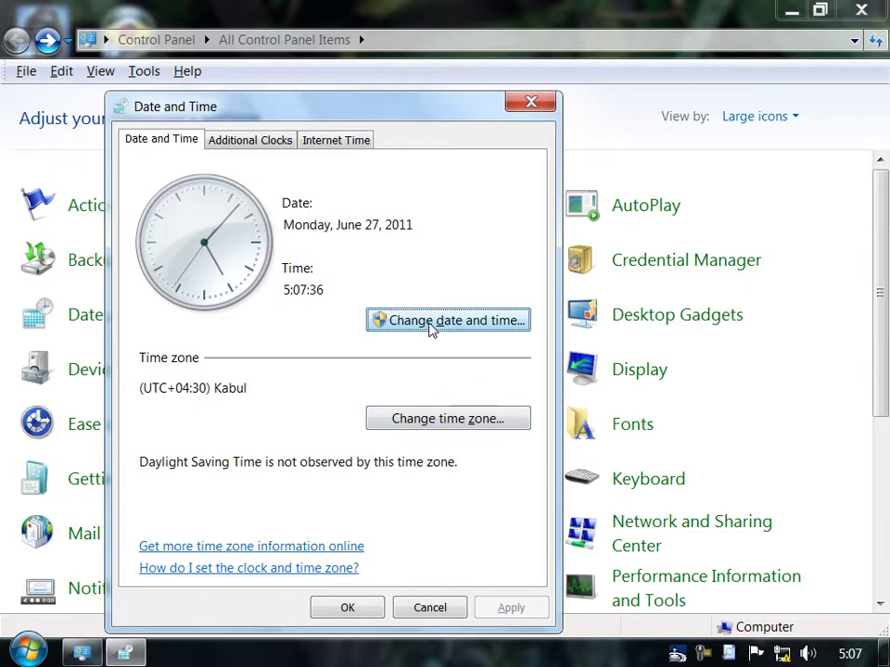
Step: Switch the system time zone to (UTC) Dublin, Edinburgh, Lisbon, London and check the displayed time
left_click(494, 422)
left_click(363, 238)
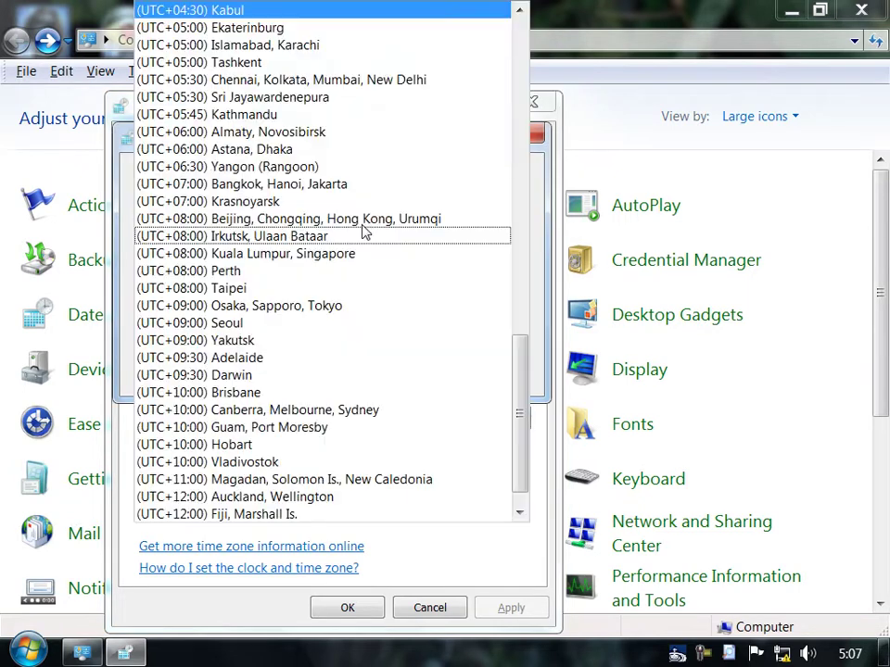
scroll(341, 139, "up", 5)
scroll(341, 139, "up", 6)
left_click(341, 135)
left_click(404, 370)
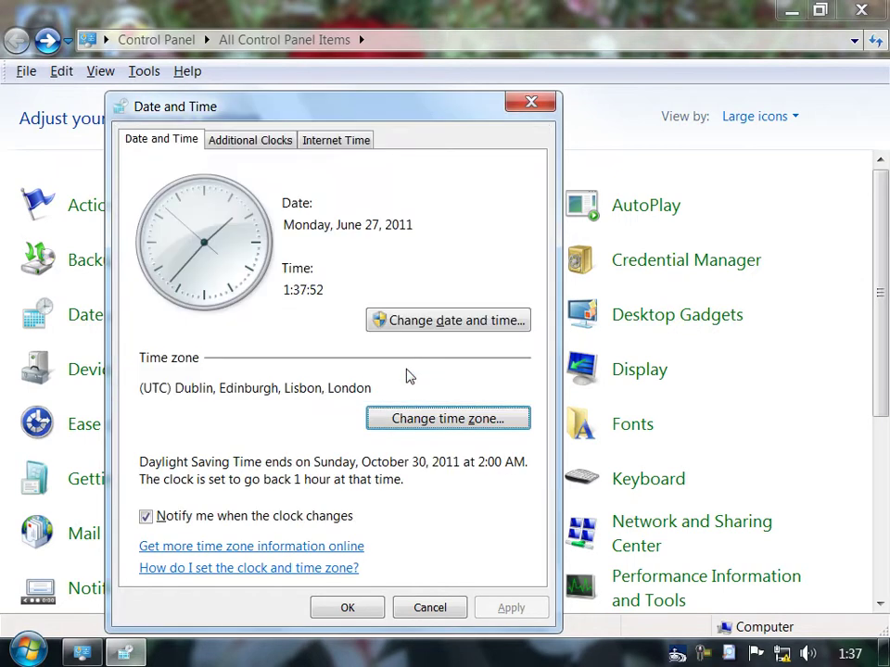
left_click(300, 291)
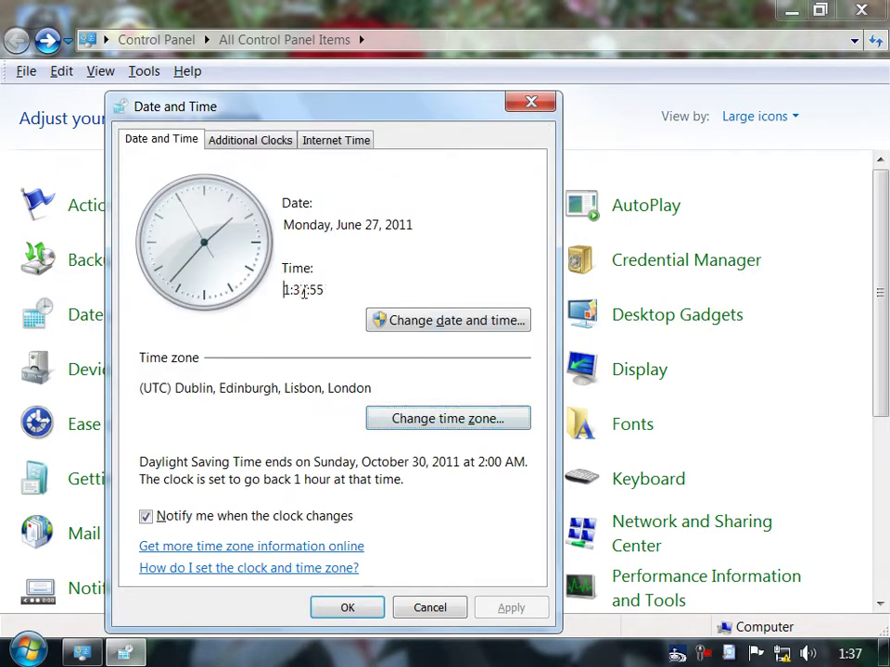
Step: Change the system time zone to (UTC+05:00) Islamabad, Karachi and check the displayed time
left_click(433, 419)
left_click(358, 233)
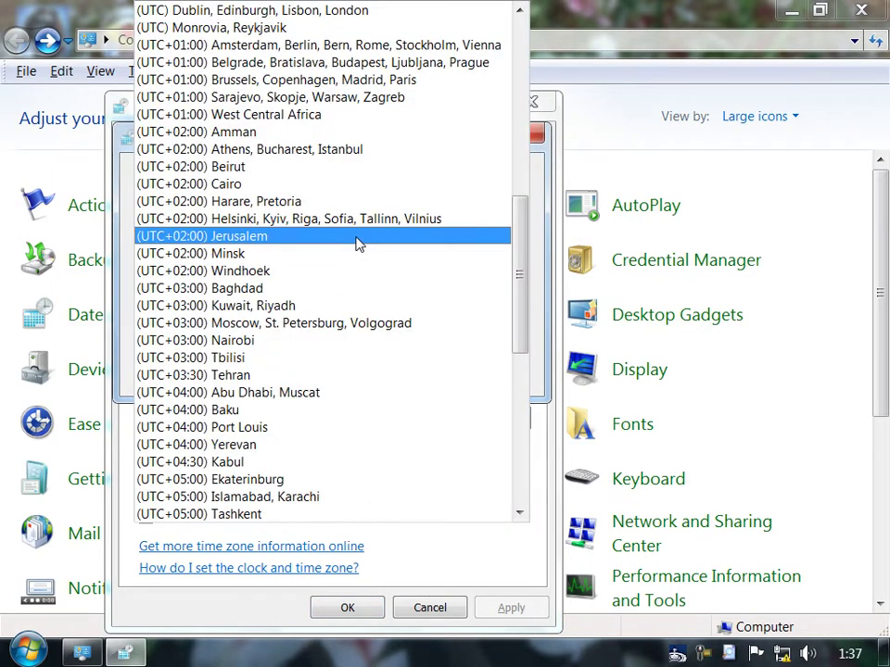
scroll(365, 242, "down", 3)
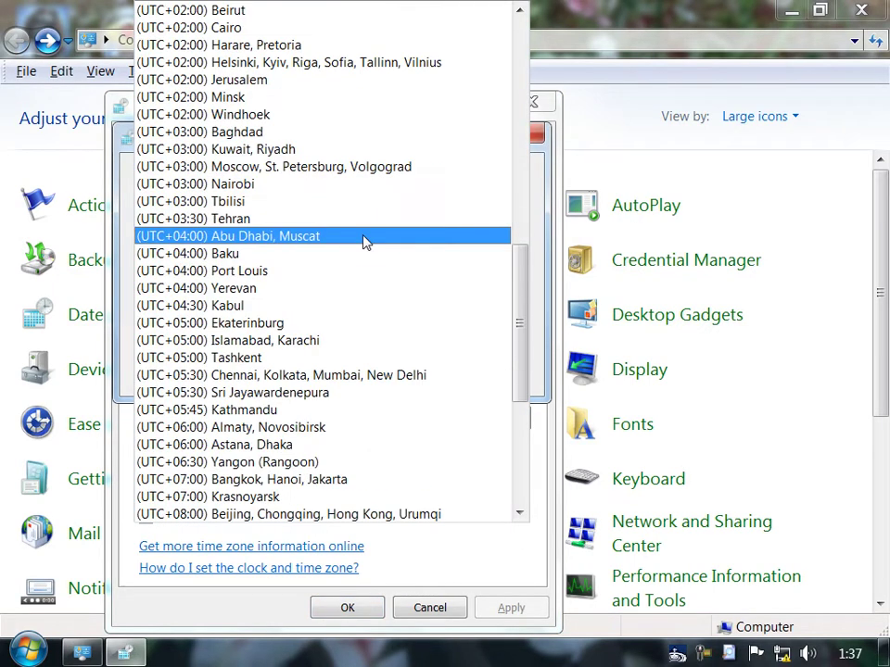
left_click(296, 340)
left_click(391, 369)
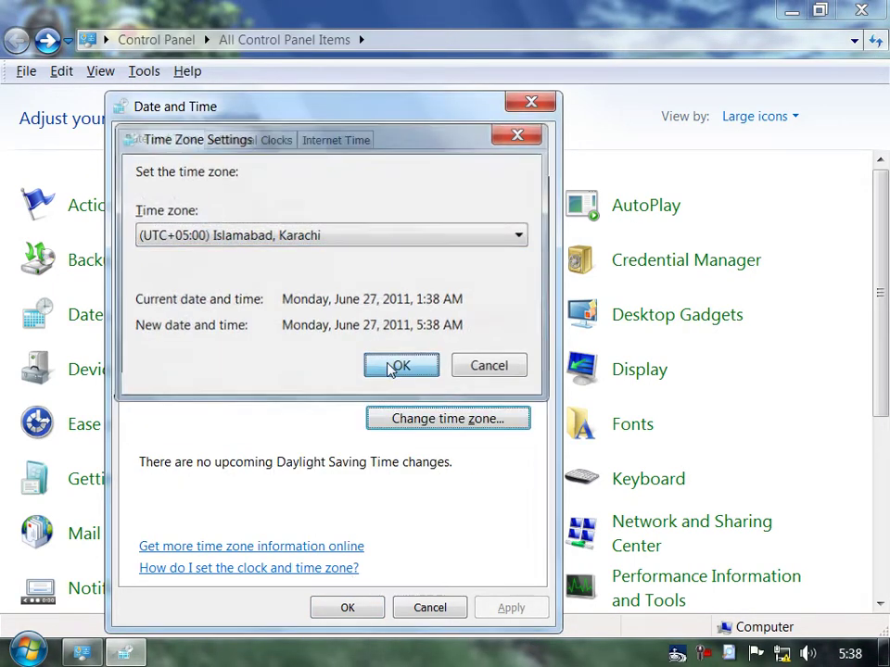
left_click_drag(290, 290, 298, 290)
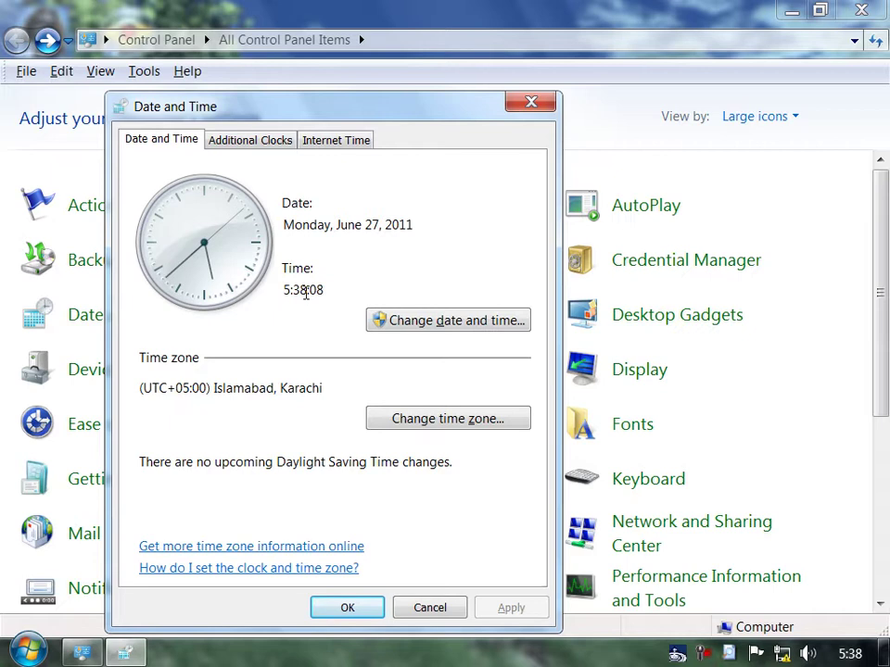
Step: Return the system time zone to (UTC+04:30) Kabul and apply it
left_click(436, 422)
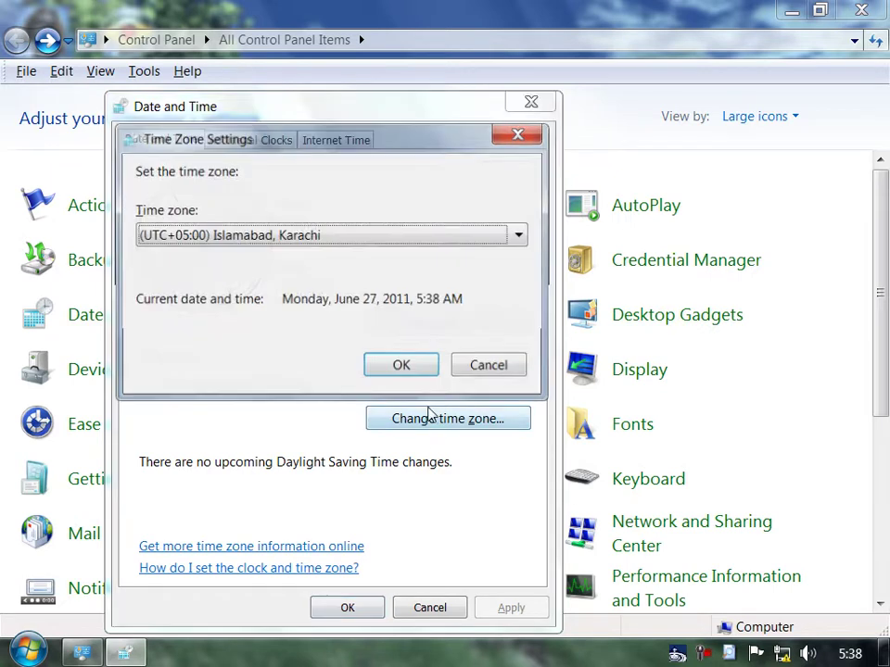
left_click(371, 237)
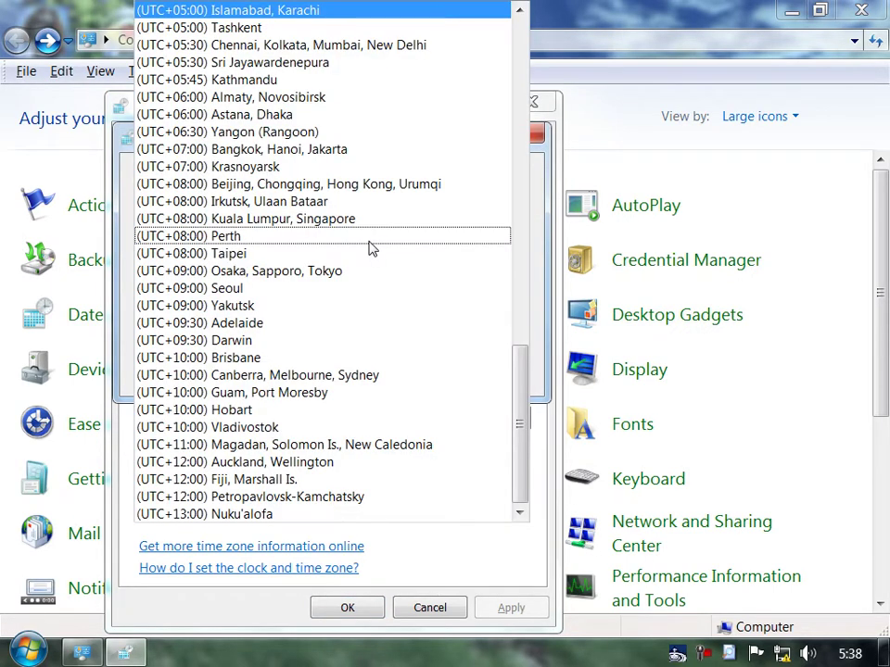
scroll(407, 284, "up", 4)
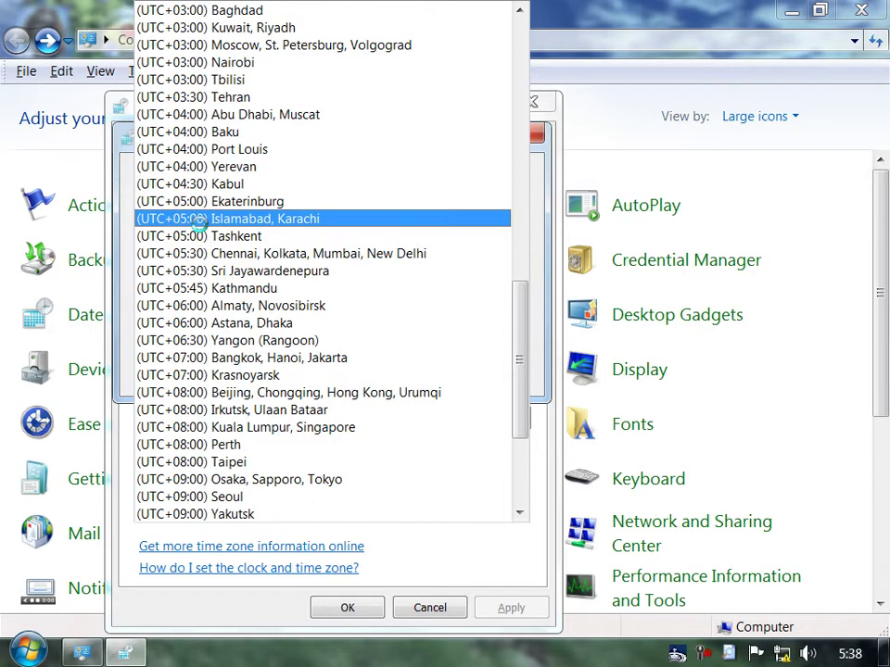
left_click(538, 168)
left_click(389, 236)
scroll(264, 139, "up", 2)
left_click(254, 81)
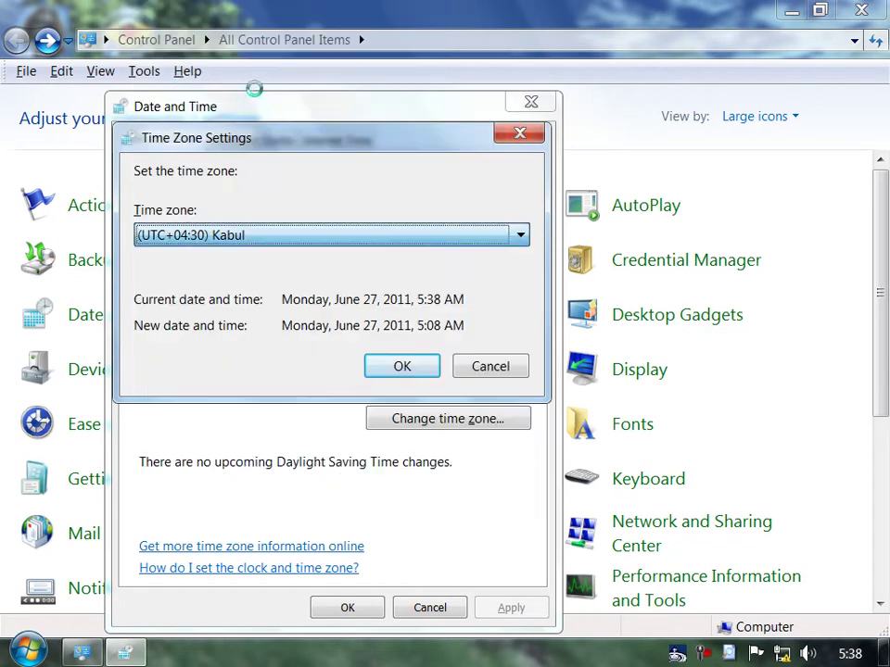
left_click(401, 367)
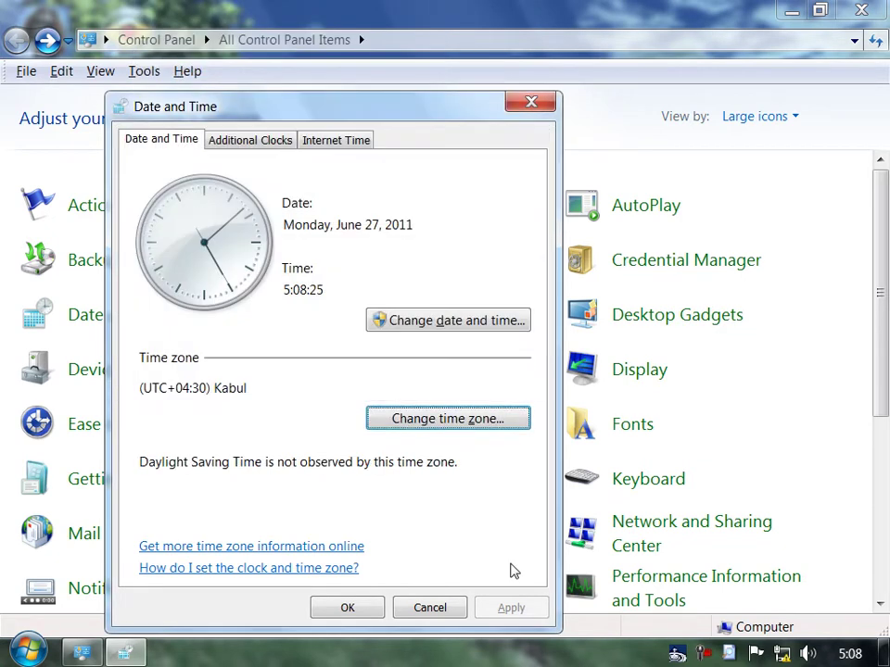
Step: Enable the first additional clock with the (UTC+05:00) Islamabad, Karachi time zone and name it "Pakistan Clock"
left_click(274, 143)
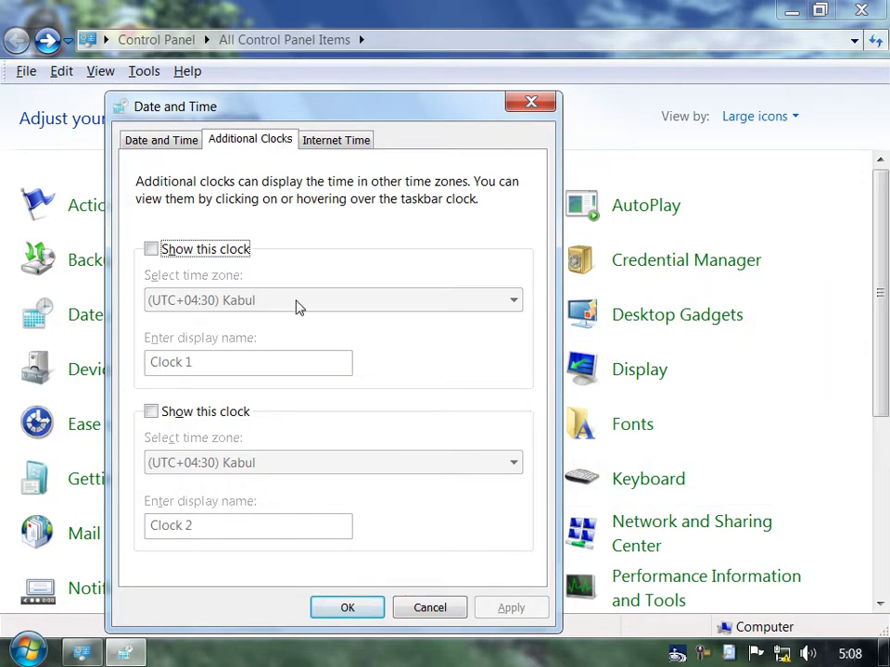
left_click(199, 251)
left_click(246, 310)
left_click(248, 48)
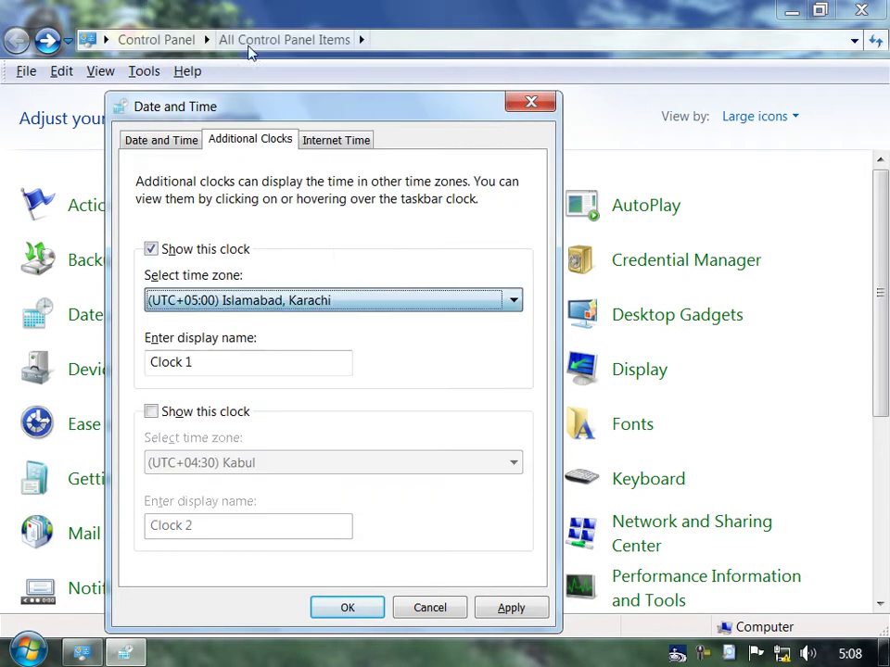
left_click_drag(222, 359, 19, 367)
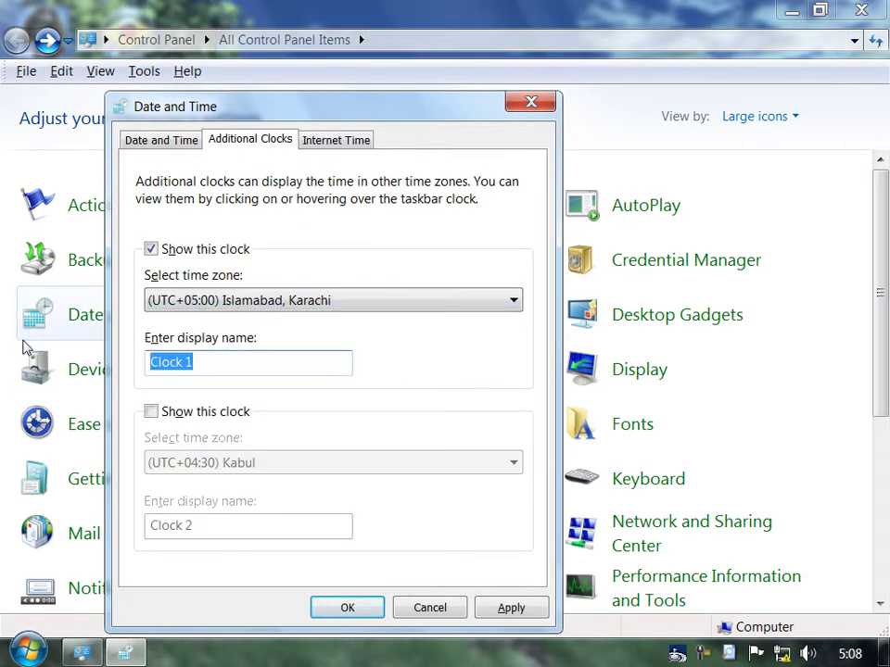
type("Pakistan")
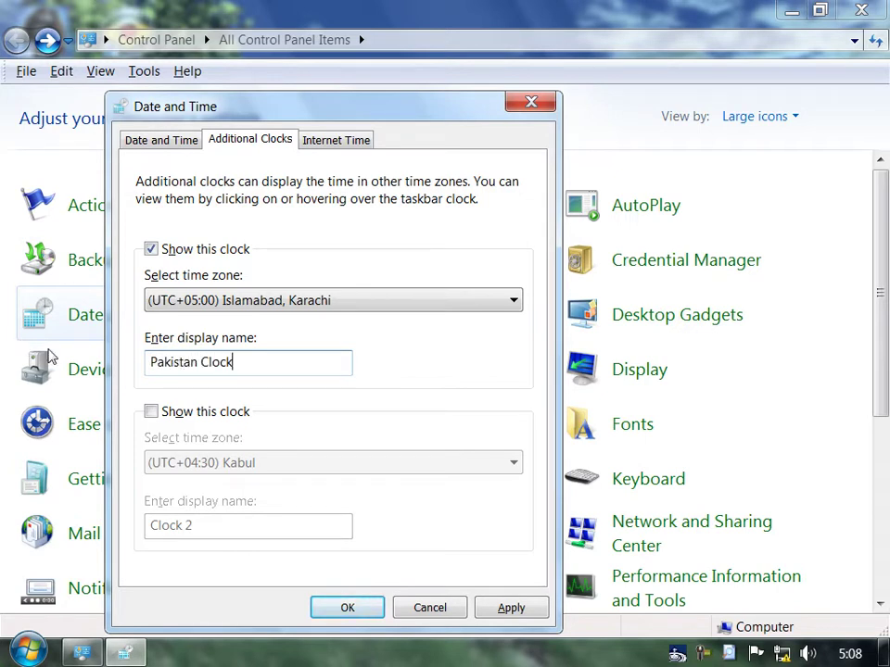
Step: Enable the second additional clock for (UTC) Dublin, Edinburgh, Lisbon, London, name it "London Clock", and apply the date and time settings
left_click(153, 411)
left_click(241, 462)
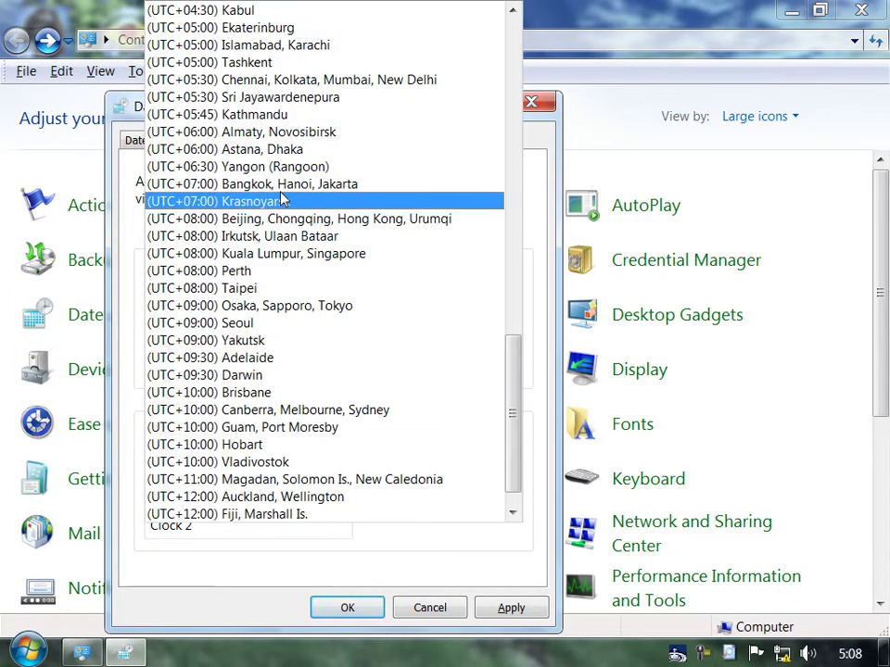
scroll(264, 227, "up", 10)
left_click(278, 81)
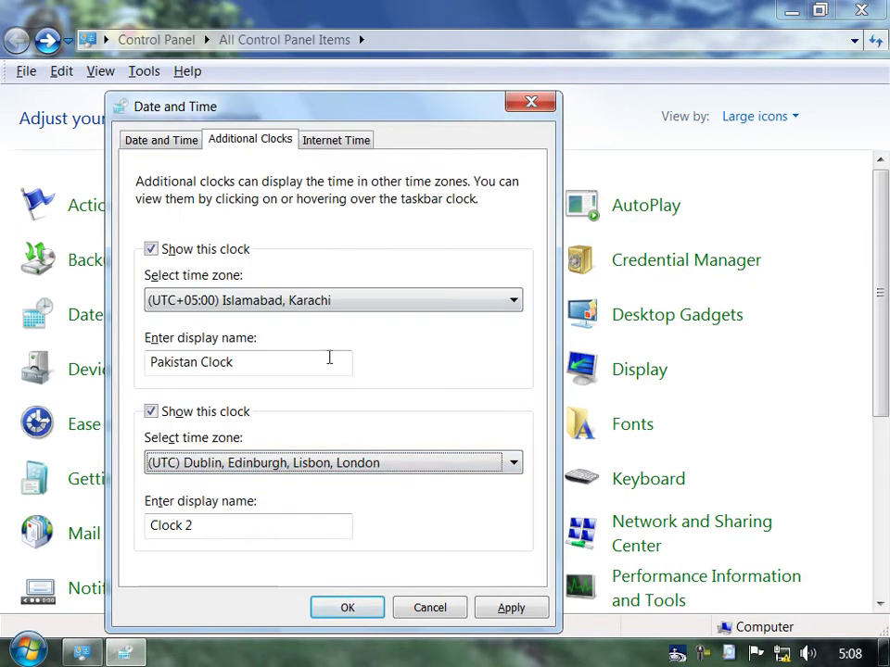
left_click_drag(220, 530, 24, 520)
type("C")
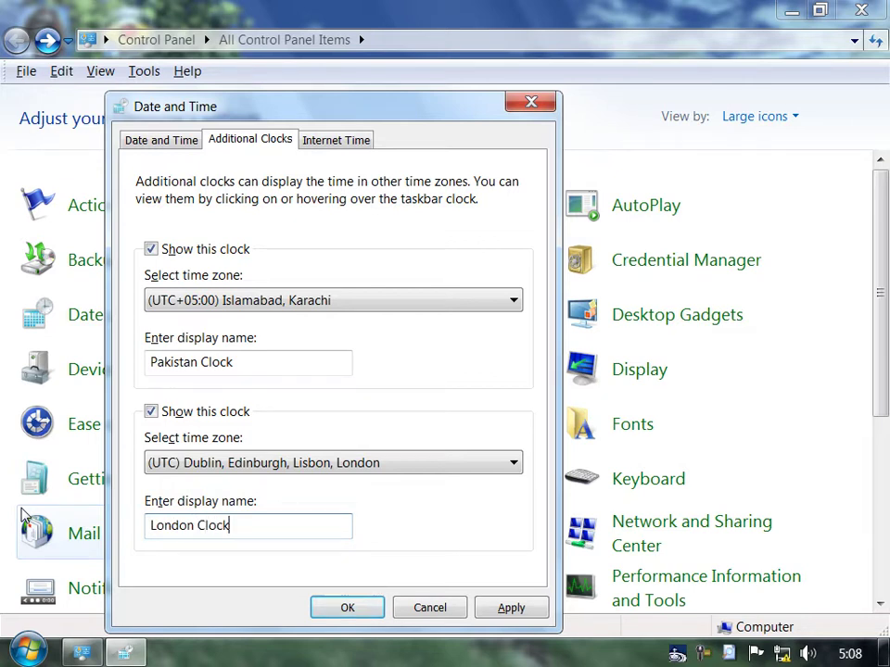
left_click(511, 609)
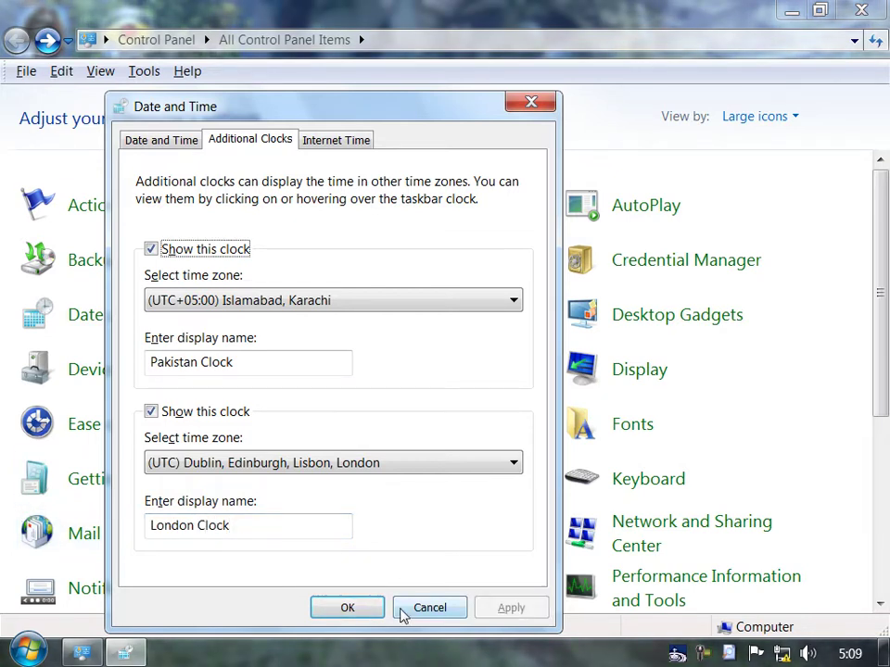
left_click(342, 608)
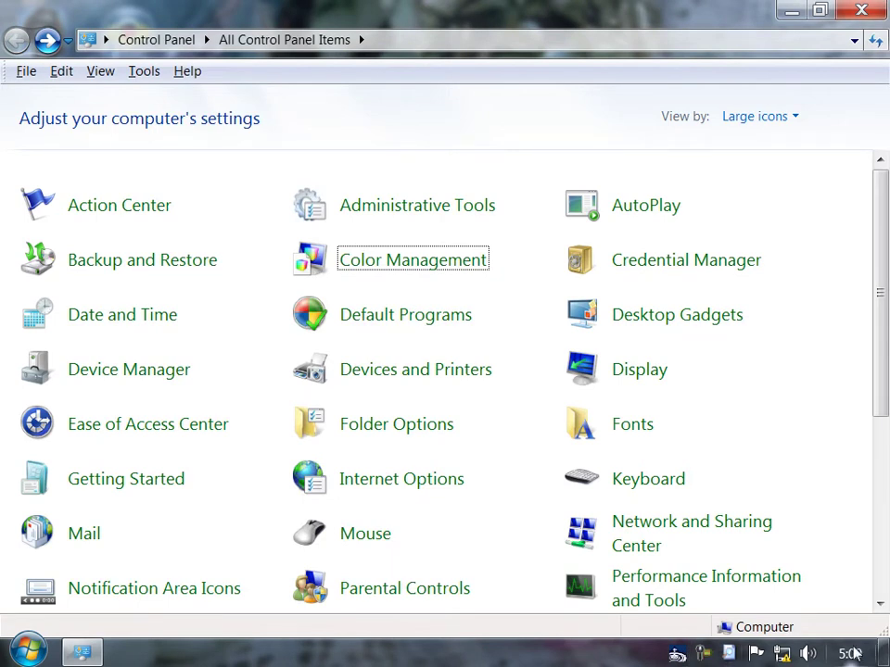
mouse_move(854, 654)
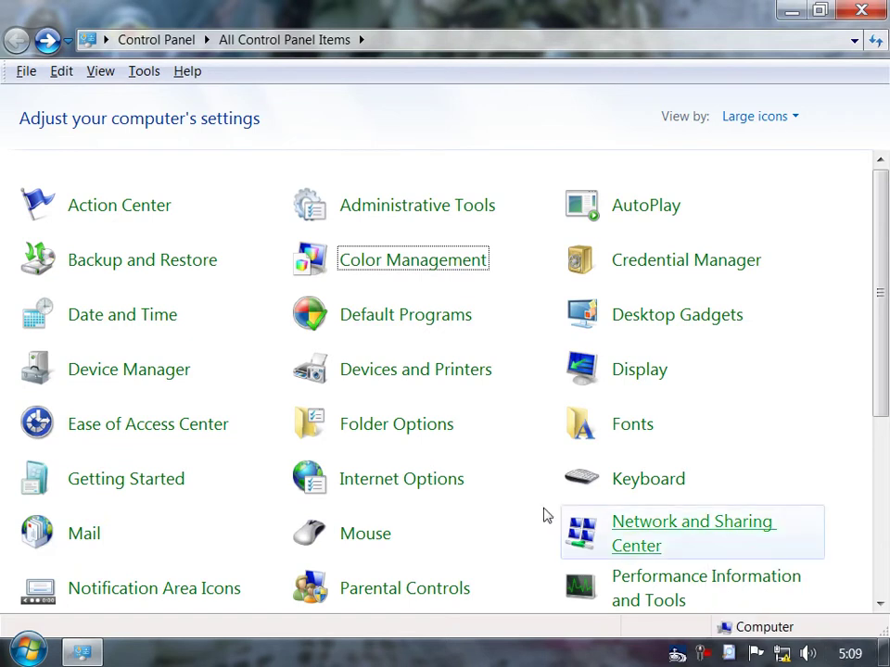
Step: Start a synchronization of the system clock with the Internet time server time.windows.com and accept the date and time settings
left_click(85, 313)
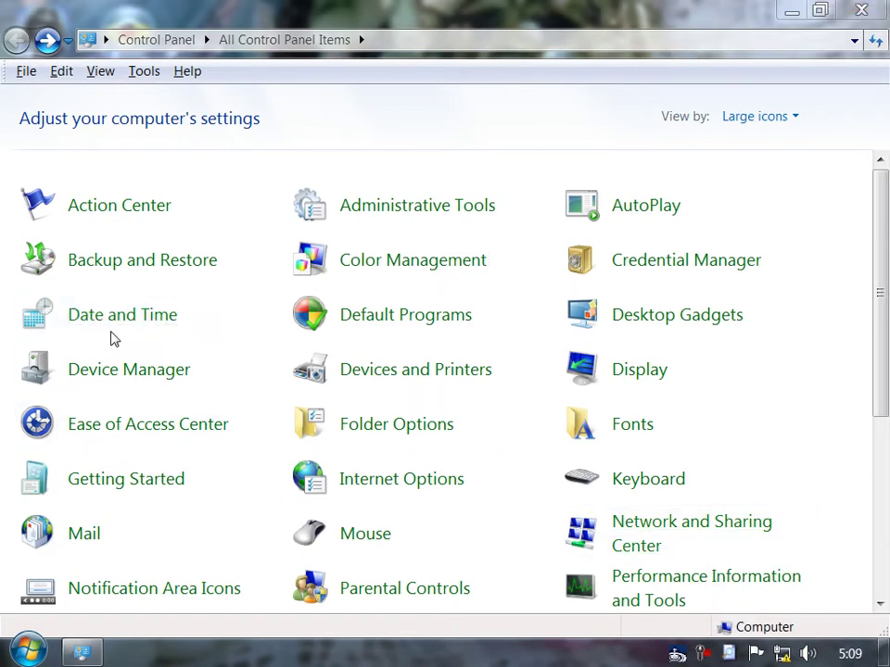
left_click(305, 132)
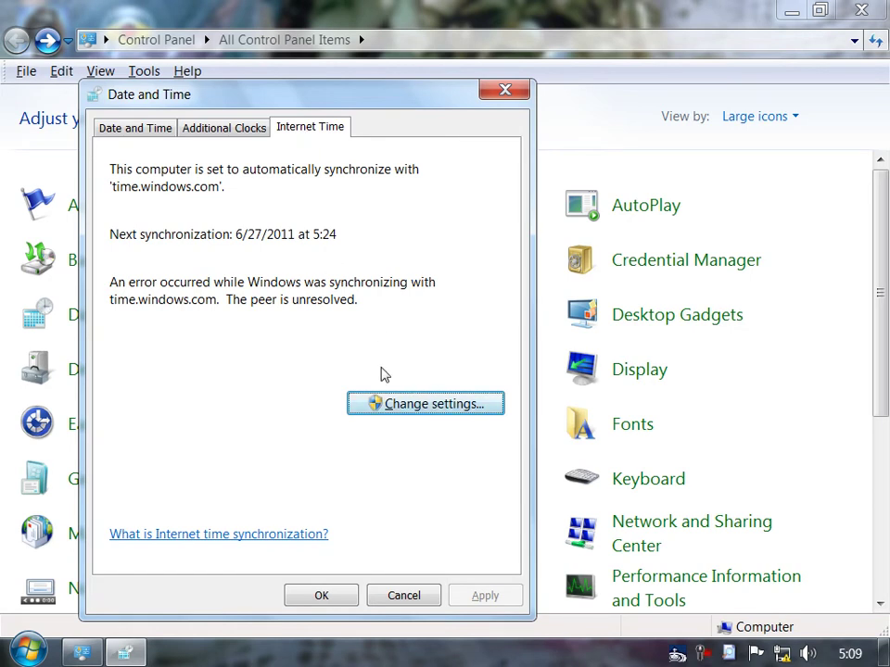
left_click(408, 408)
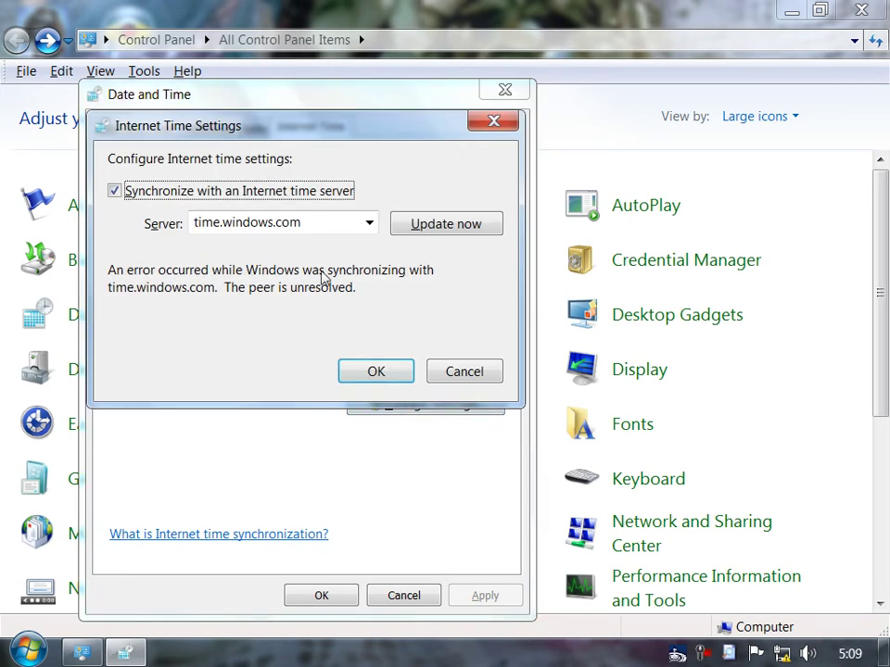
left_click(316, 224)
left_click(396, 232)
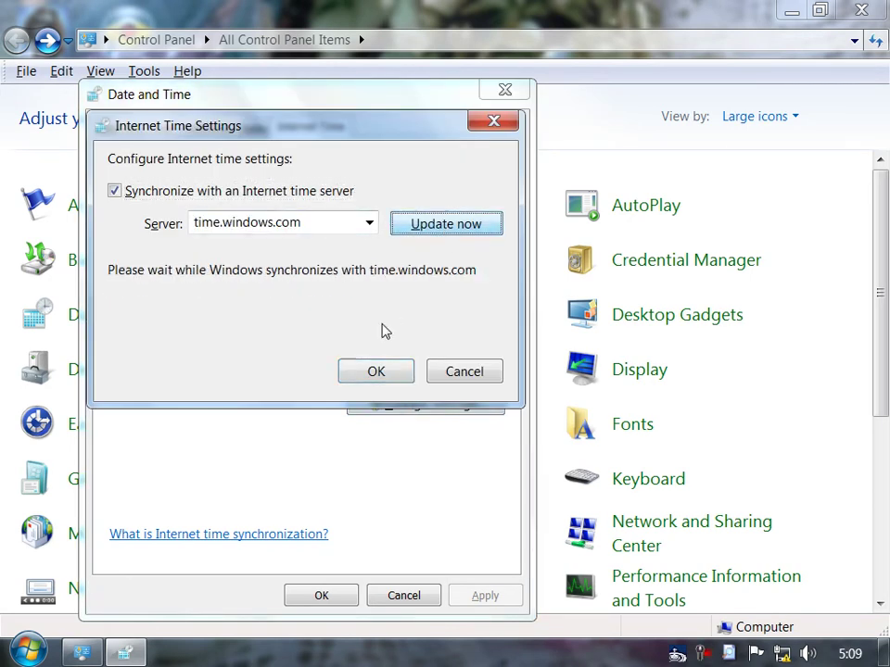
left_click(377, 375)
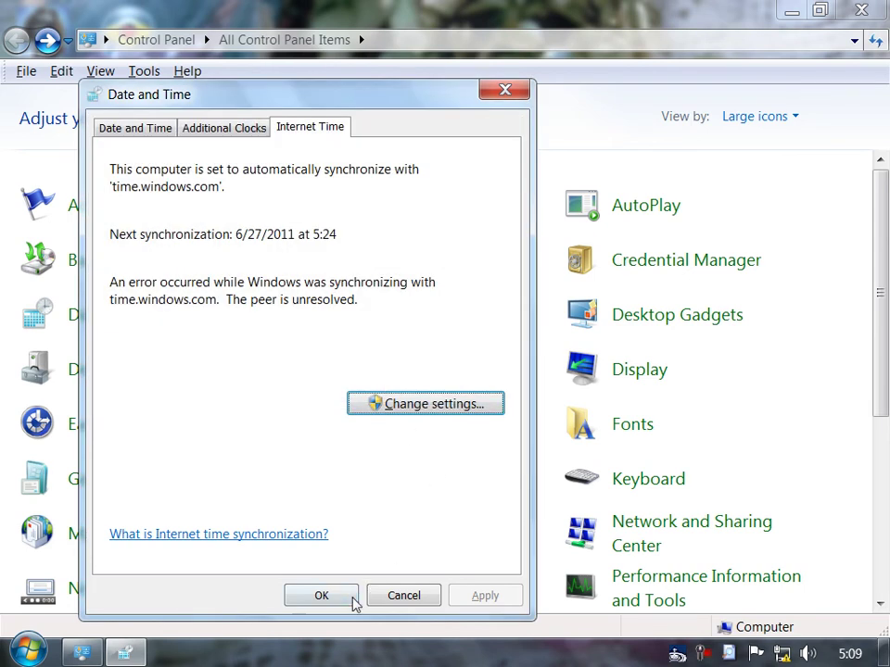
left_click(320, 596)
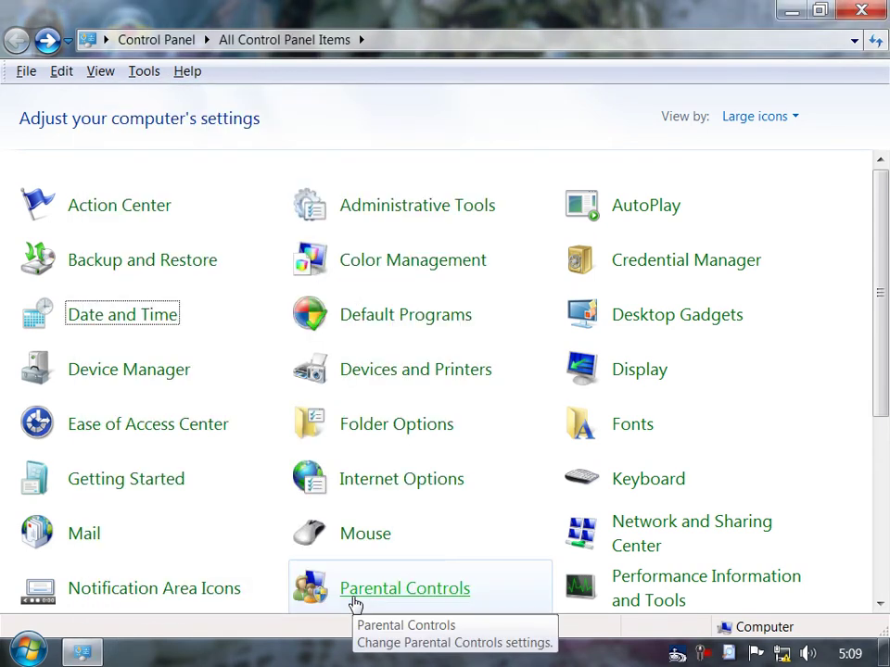